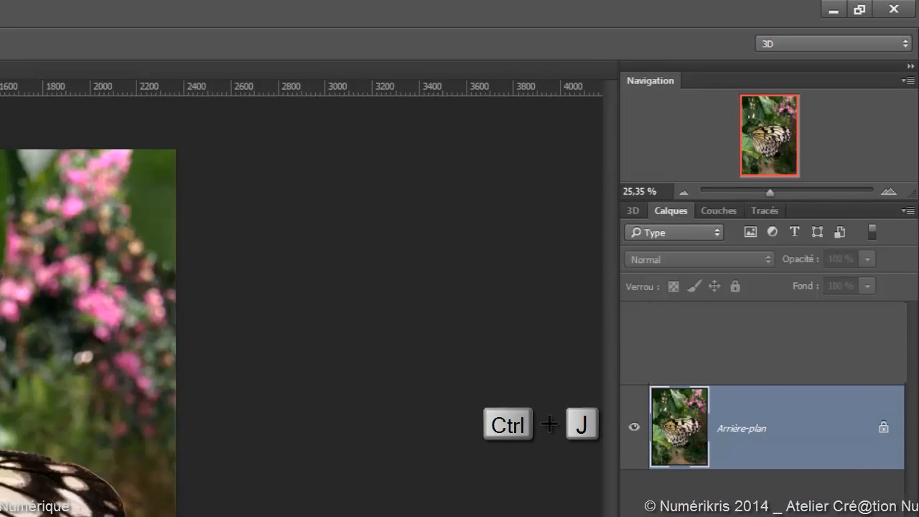
Copy the selected butterfly to its own layer, check the cutout with the background hidden, and name the layer Papillon.
key("ctrl+j")
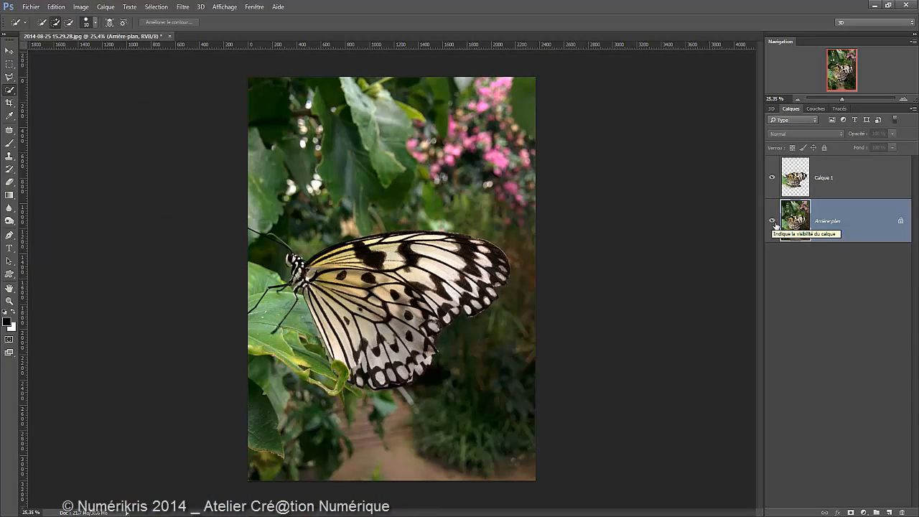
left_click(773, 221)
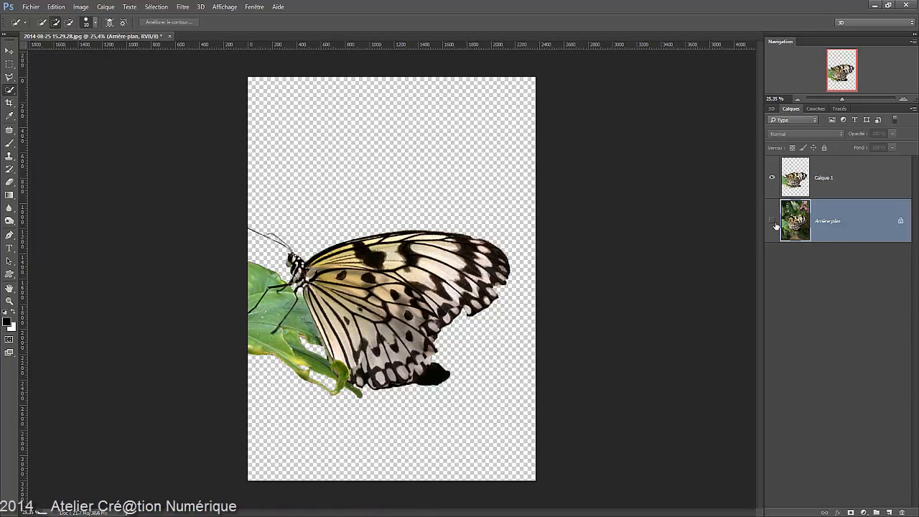
left_click(773, 222)
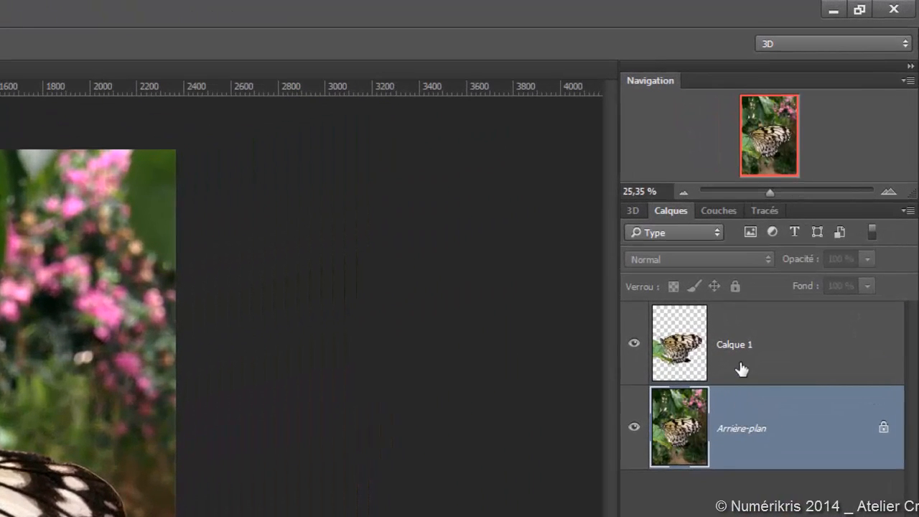
double_click(803, 218)
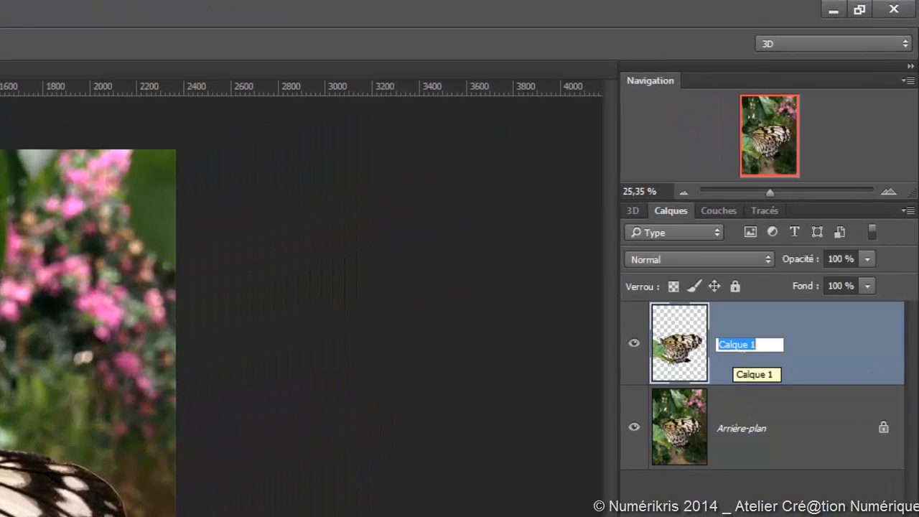
type("Papillon")
key("Return")
Duplicate the Arrière-plan layer and hide the Papillon layer.
left_click(747, 429)
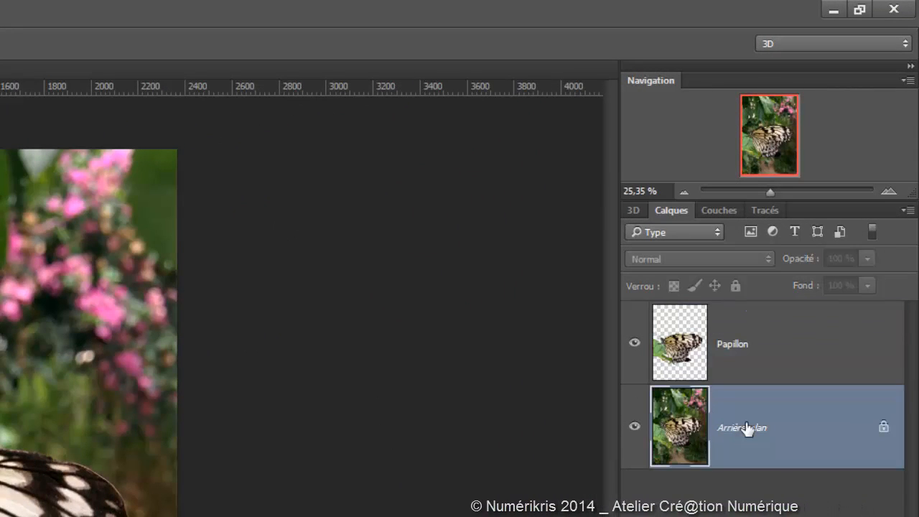
key("ctrl+j")
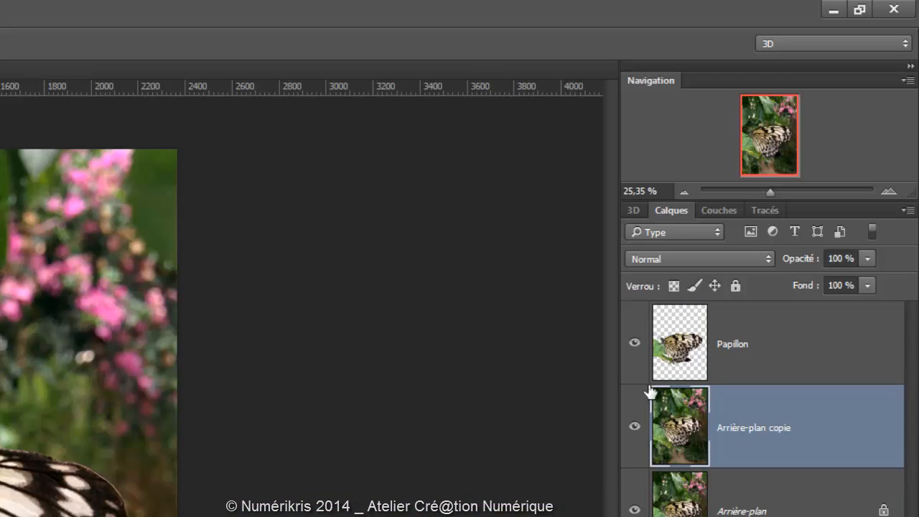
left_click(634, 343)
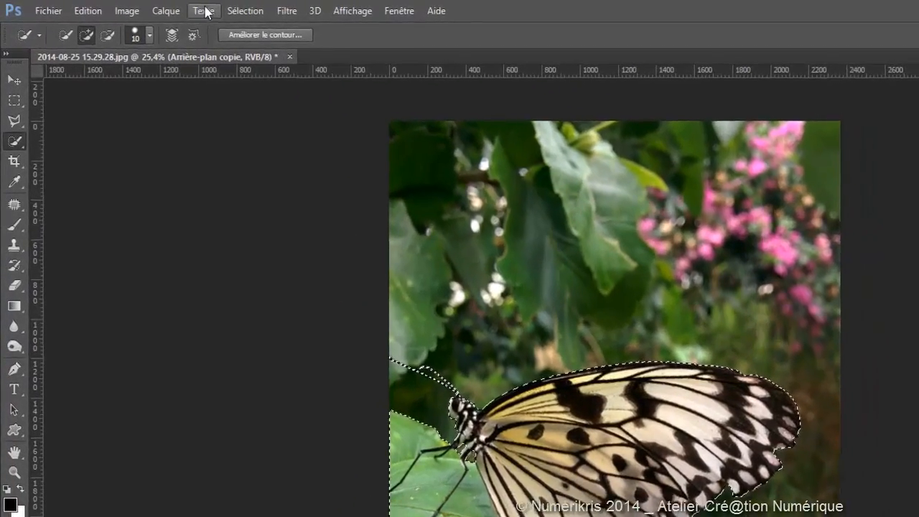
Expand the butterfly selection on the background copy by 2 pixels.
left_click(190, 8)
mouse_move(325, 261)
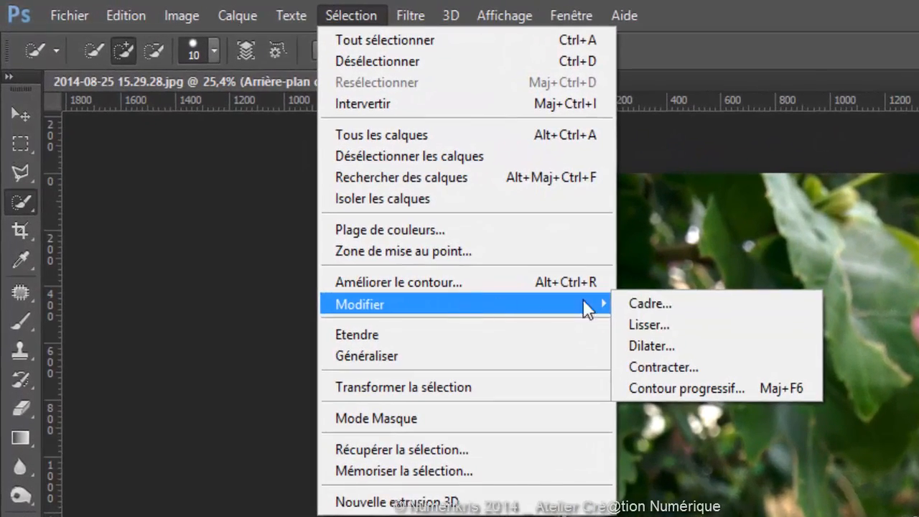
left_click(654, 348)
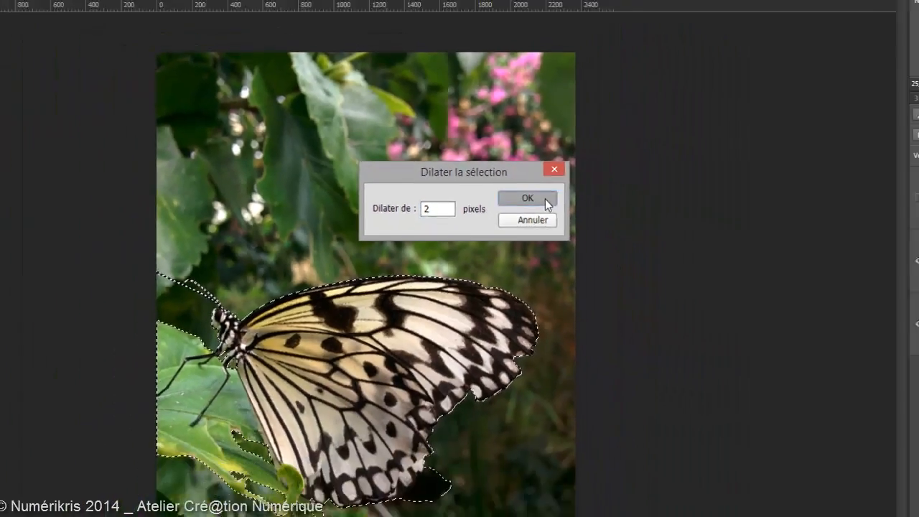
left_click(596, 234)
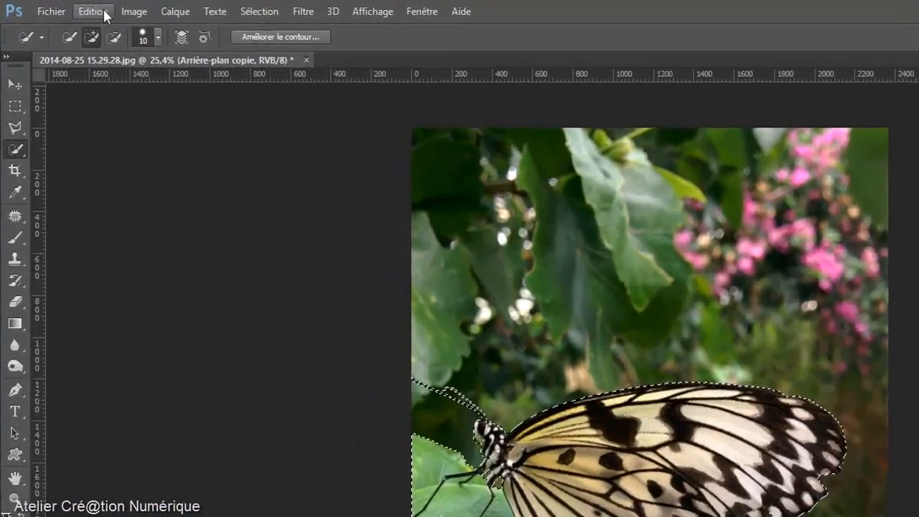
Fill the selected butterfly area on the background copy with Contenu pris en compte, Normal mode, 100% opacity.
left_click(56, 7)
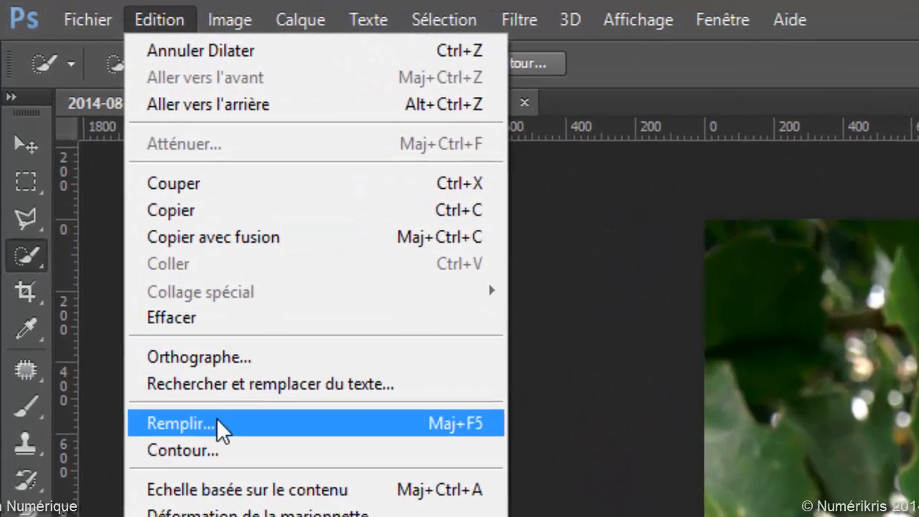
left_click(180, 348)
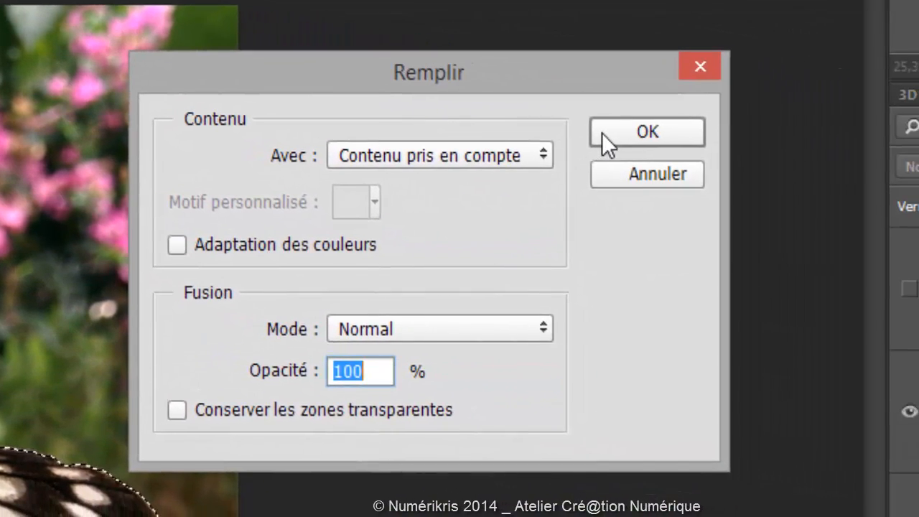
left_click(603, 134)
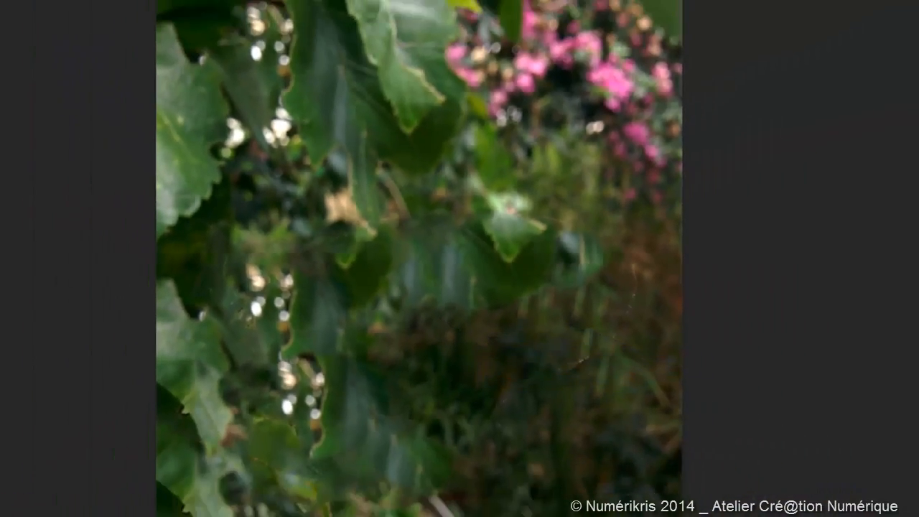
Undo the deselection and the content-aware fill on the background copy.
left_click(57, 8)
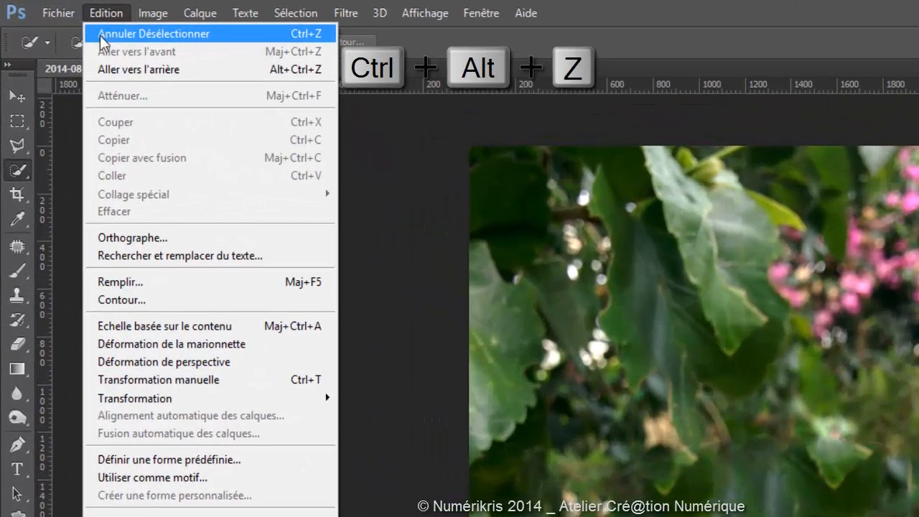
left_click(100, 66)
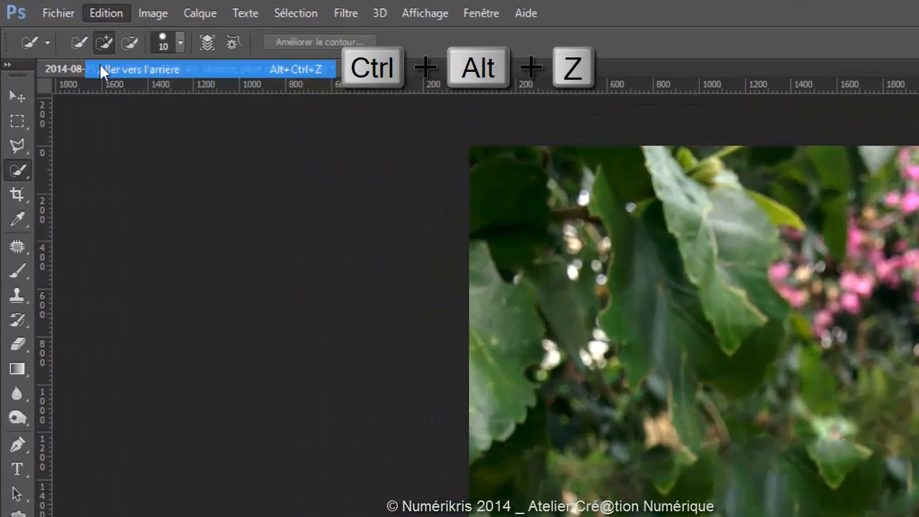
left_click(100, 18)
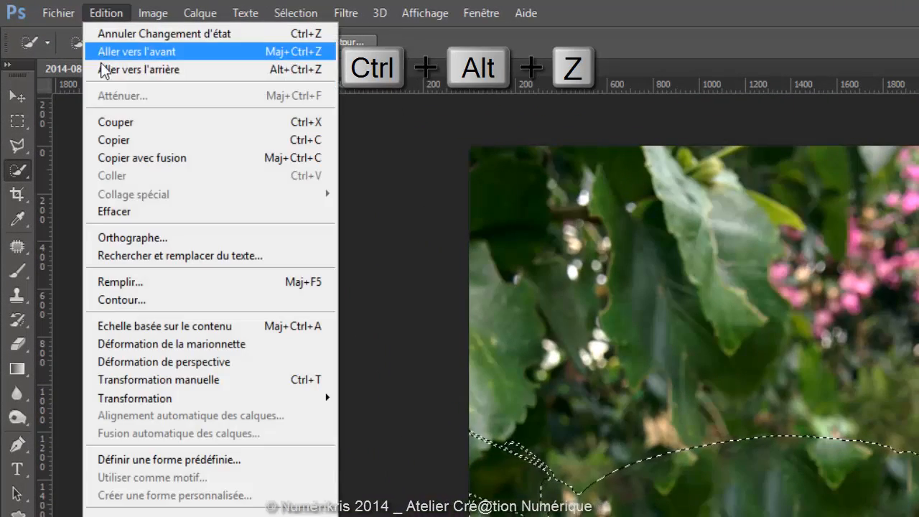
left_click(102, 67)
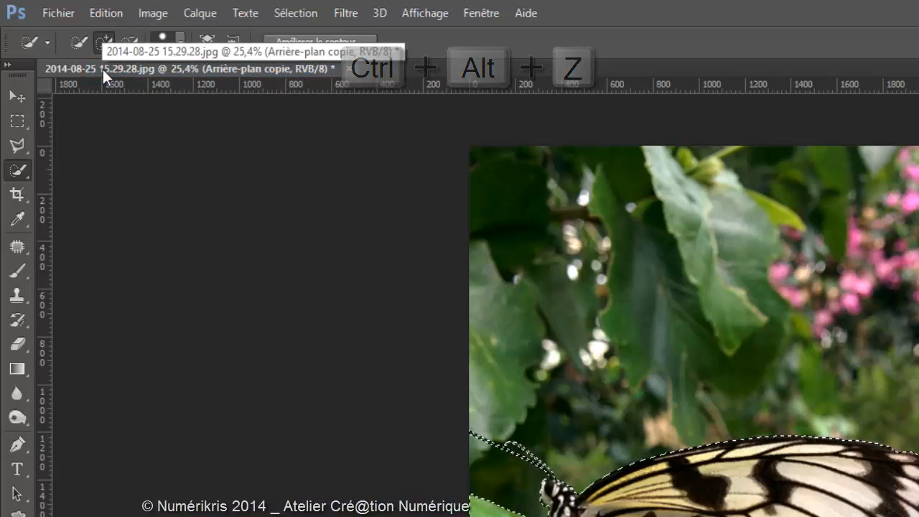
Expand the active butterfly selection by 4 pixels.
left_click(291, 13)
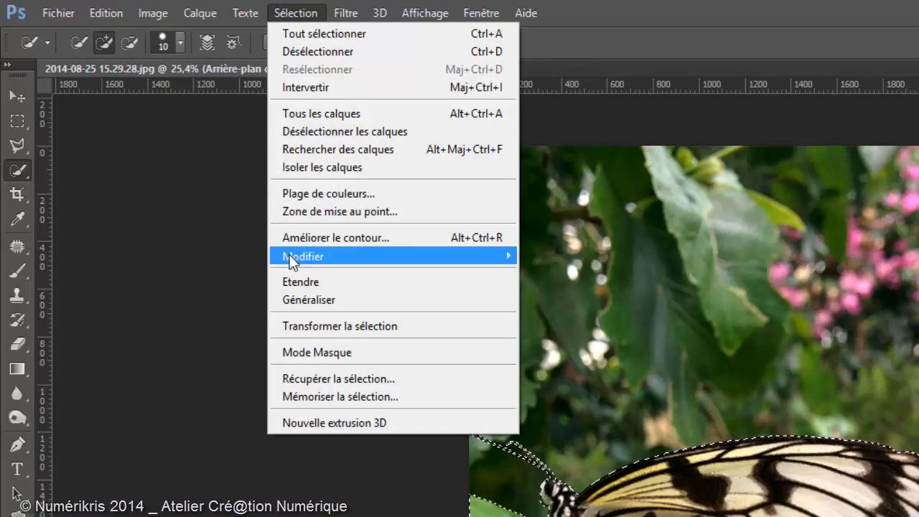
mouse_move(291, 257)
left_click(565, 294)
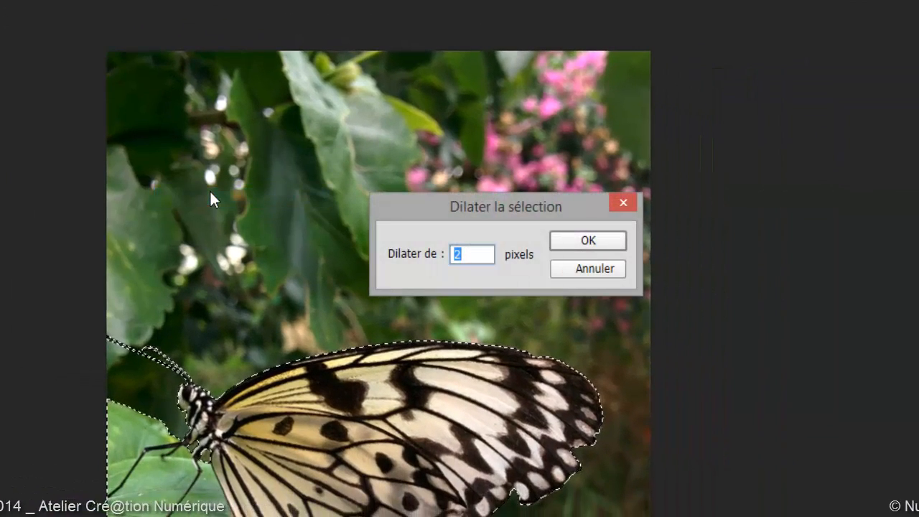
type("4")
key("Return")
Replace the selected butterfly with a Contenu pris en compte fill at 100% opacity and clear the selection.
key("shift+F5")
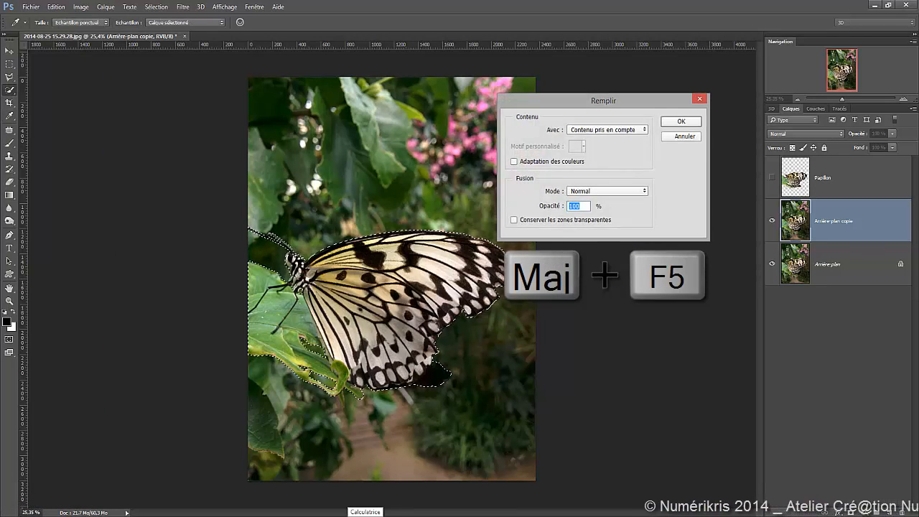
key("Return")
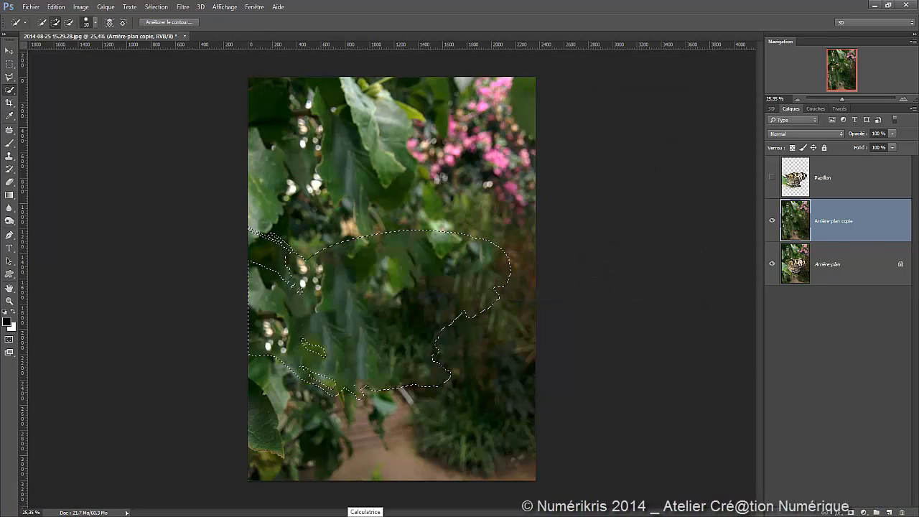
key("ctrl+d")
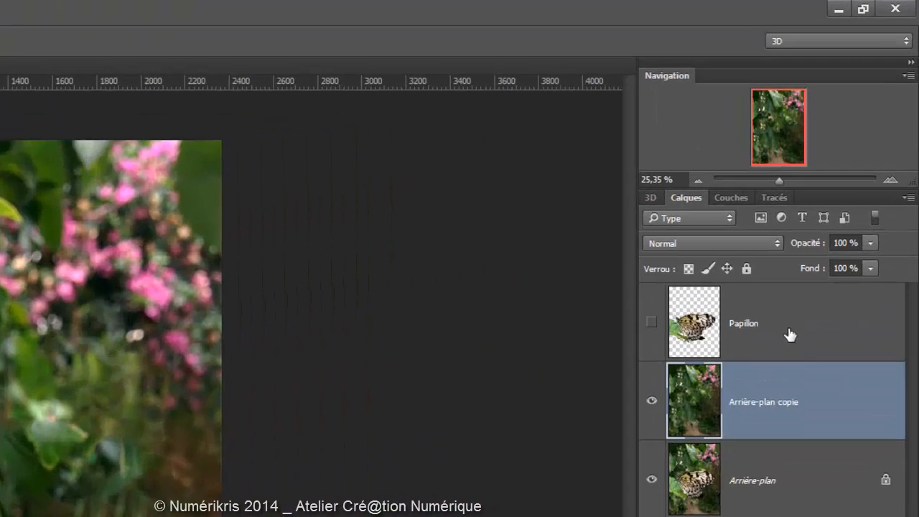
Make the Papillon layer visible again and duplicate it twice.
left_click(848, 184)
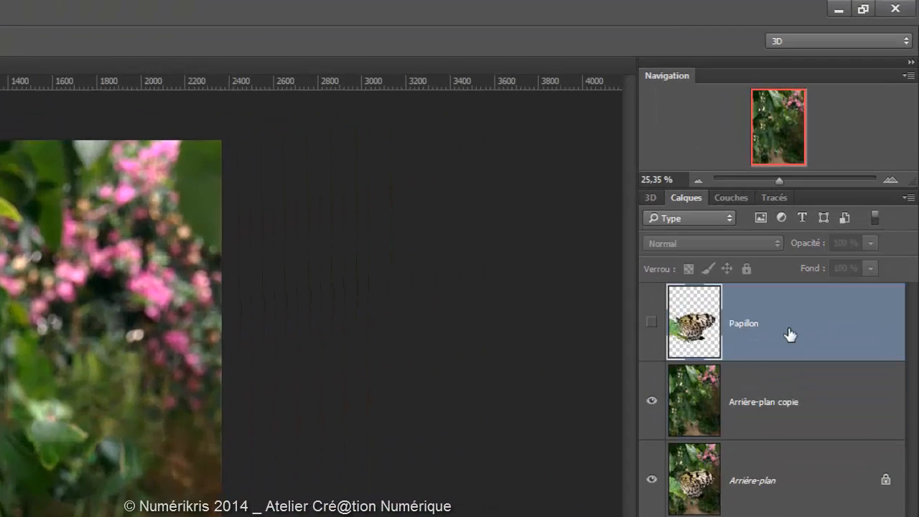
left_click(660, 324)
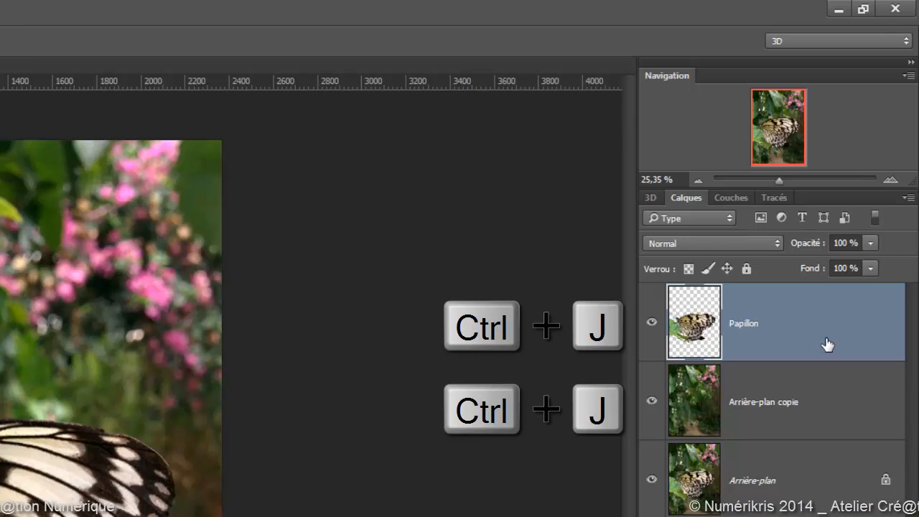
key("ctrl+j")
key("ctrl+j")
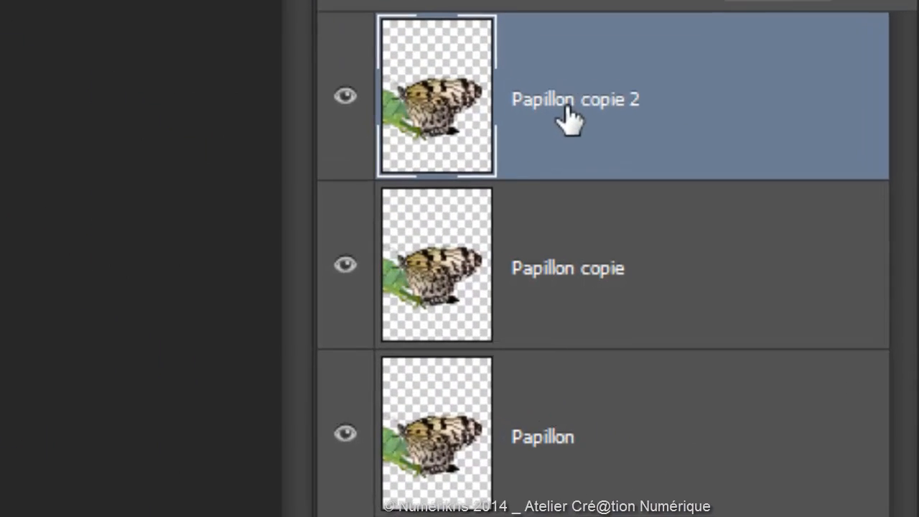
Rename the upper butterfly copy Bleu and the lower copy Rouge.
double_click(565, 104)
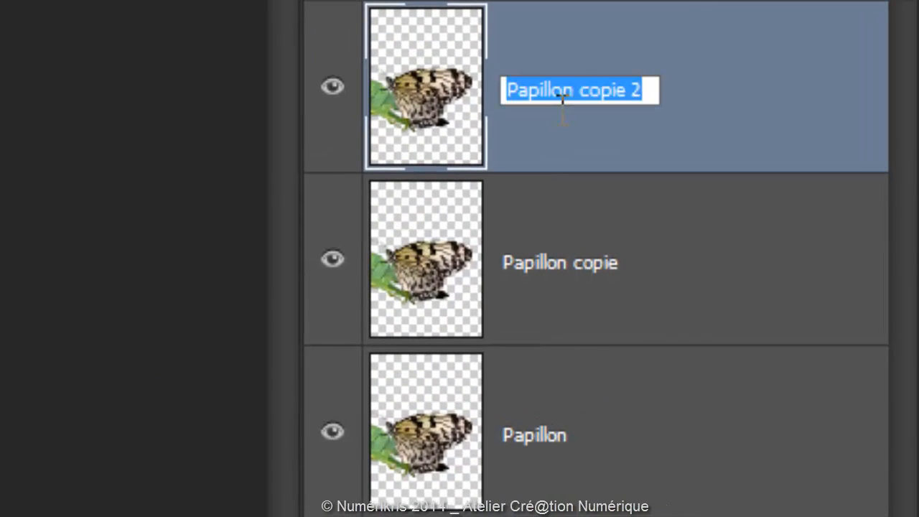
type("Bleu")
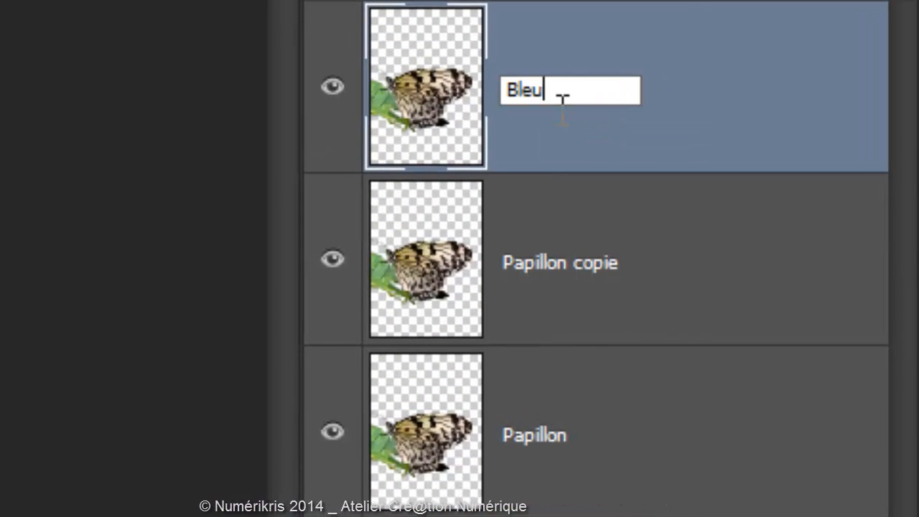
double_click(539, 289)
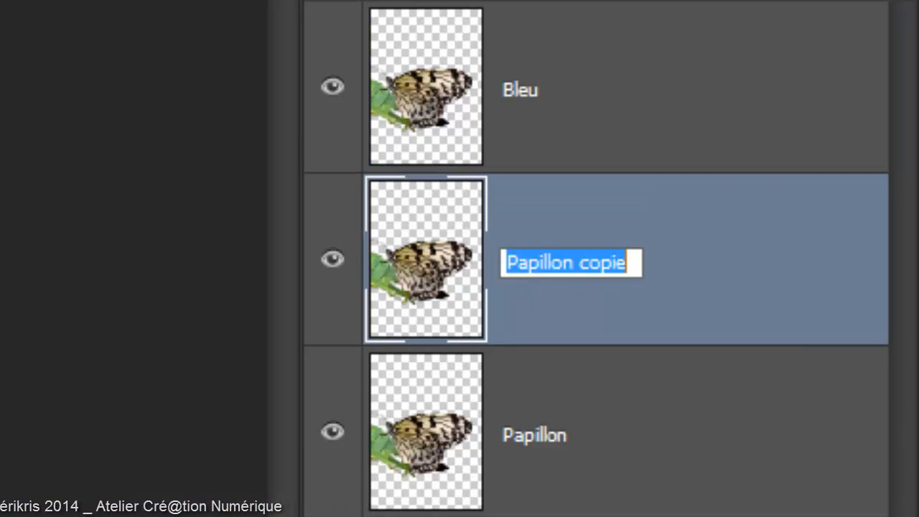
type("Rouge")
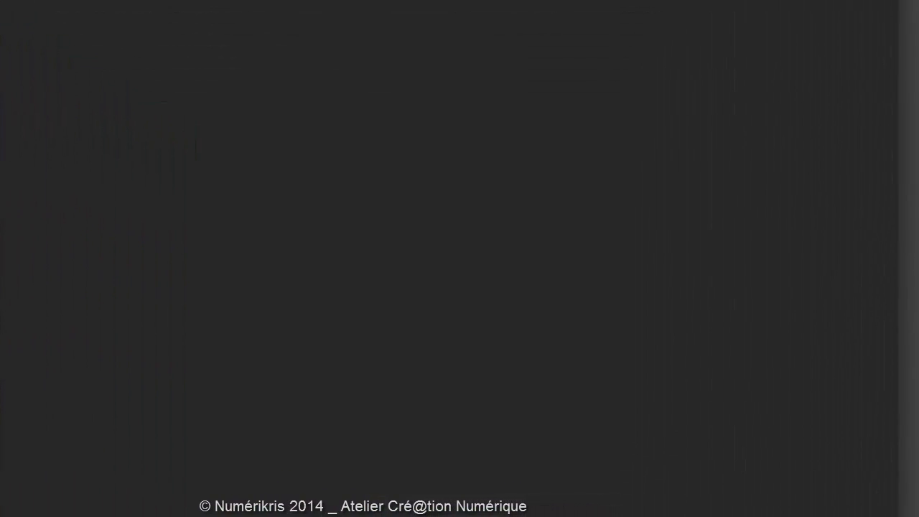
Restrict the Rouge layer's advanced blending to the R channel by turning off V and B.
double_click(797, 400)
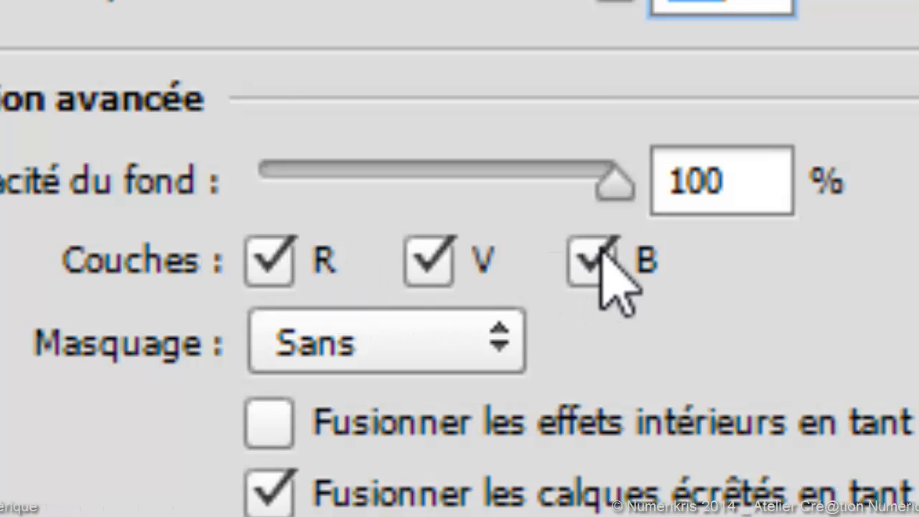
left_click(429, 260)
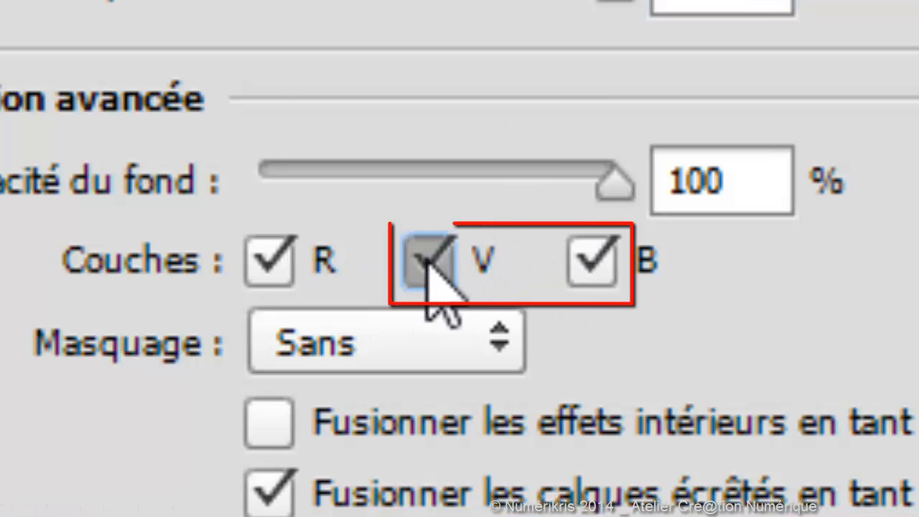
left_click(602, 267)
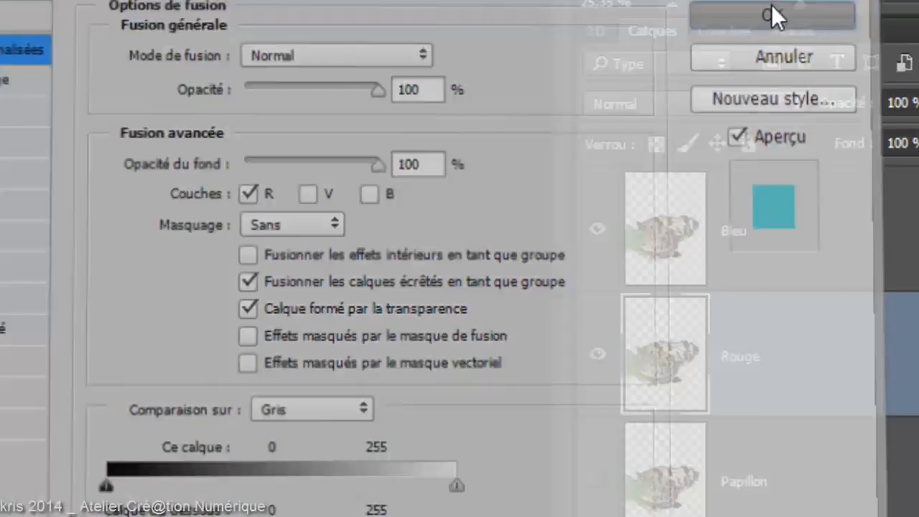
left_click(718, 17)
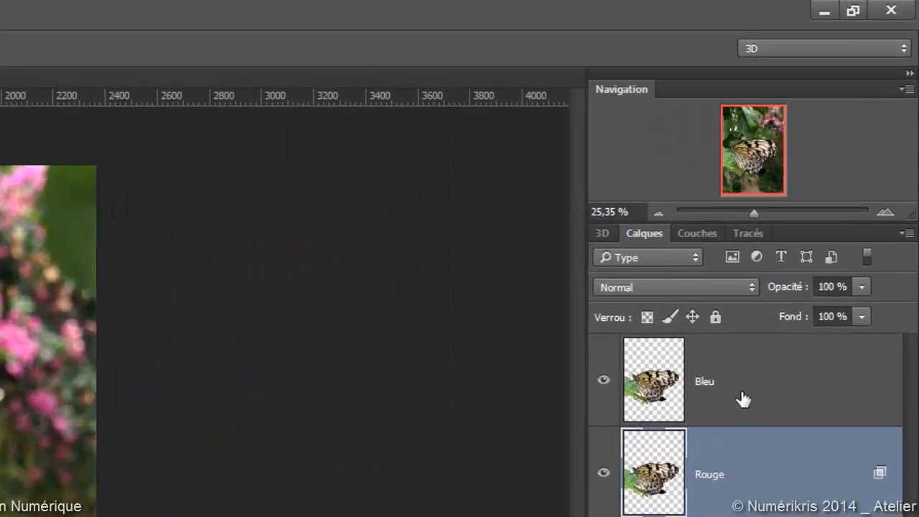
Turn off the R channel in the Bleu layer's advanced blending, keeping V and B on.
left_click(836, 186)
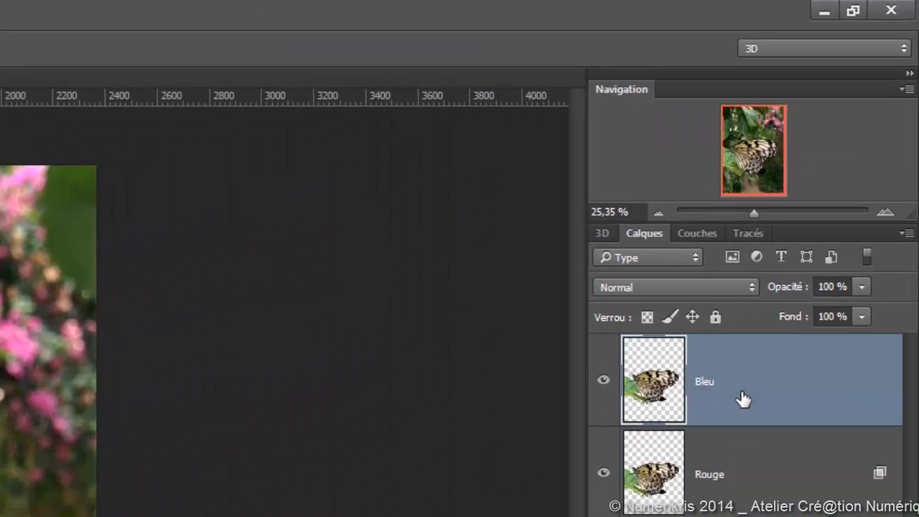
double_click(743, 399)
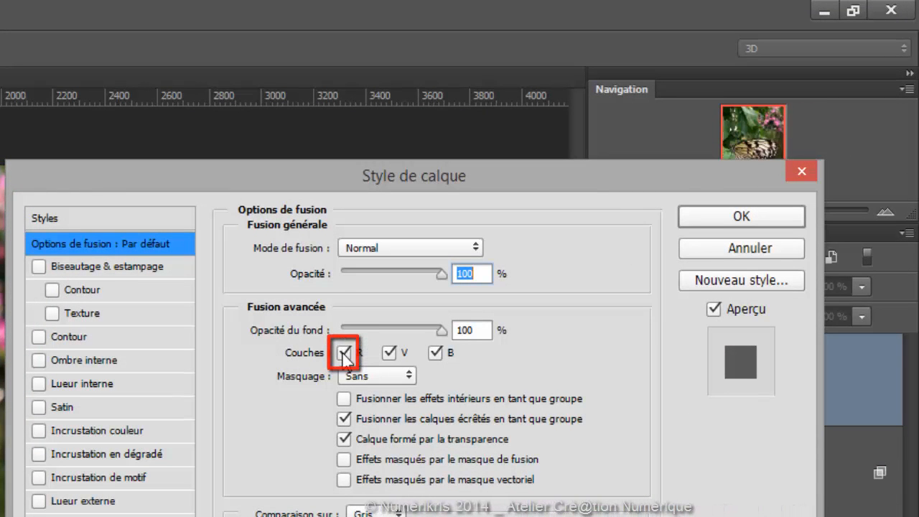
left_click(345, 353)
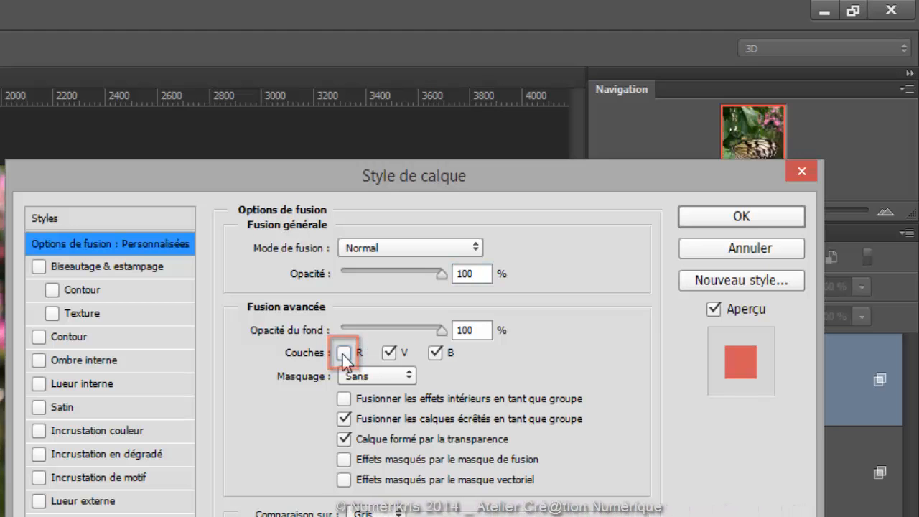
left_click(738, 218)
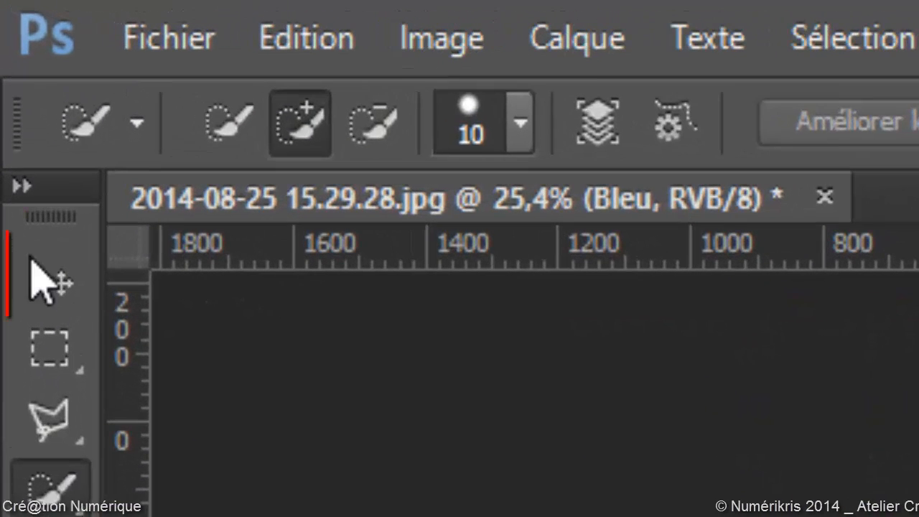
Nudge the Bleu layer six small increments to the left with the Move tool.
left_click(8, 51)
key("v")
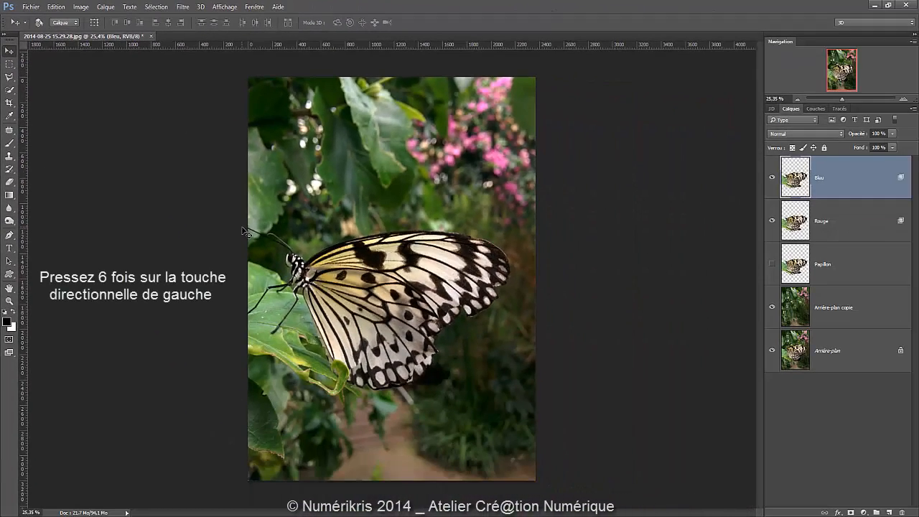
key("Left")
key("Left")
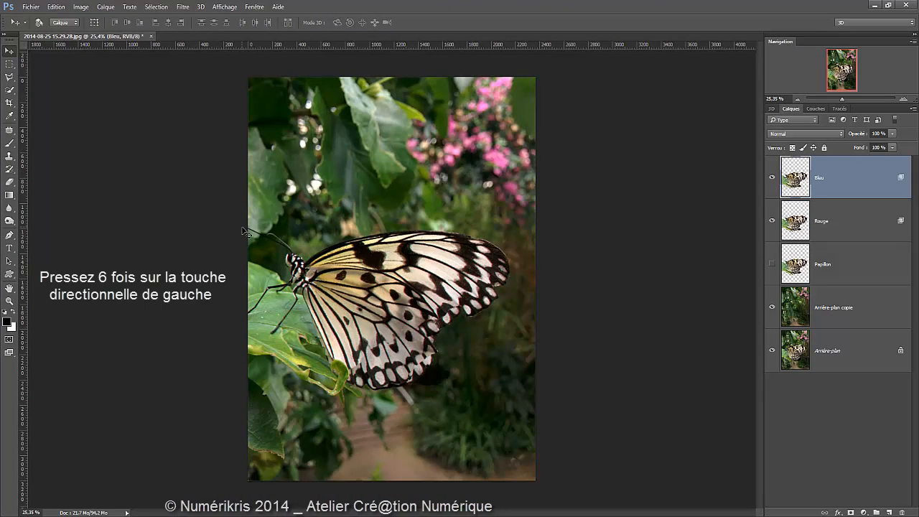
key("Left")
key("Left")
key("Left")
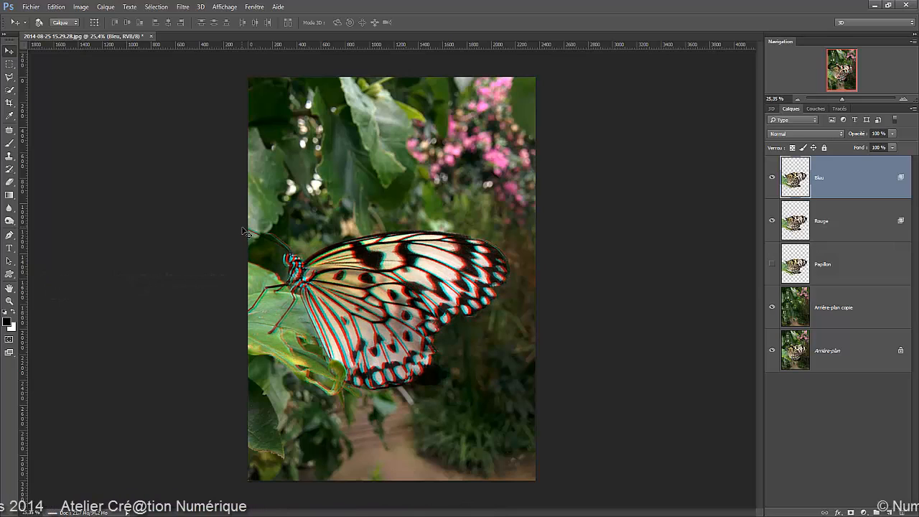
Group the Rouge and Bleu layers and name the group Corps du papillon.
left_click(841, 230)
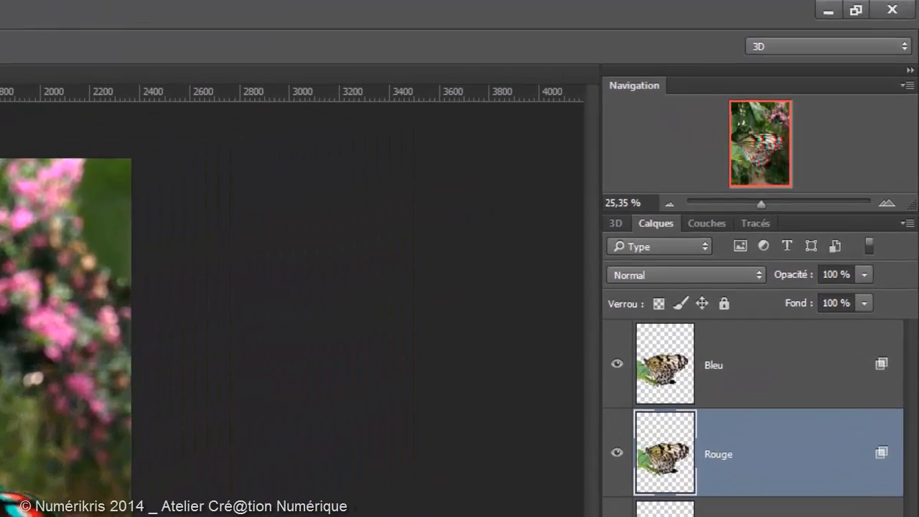
left_click(752, 384, "ctrl")
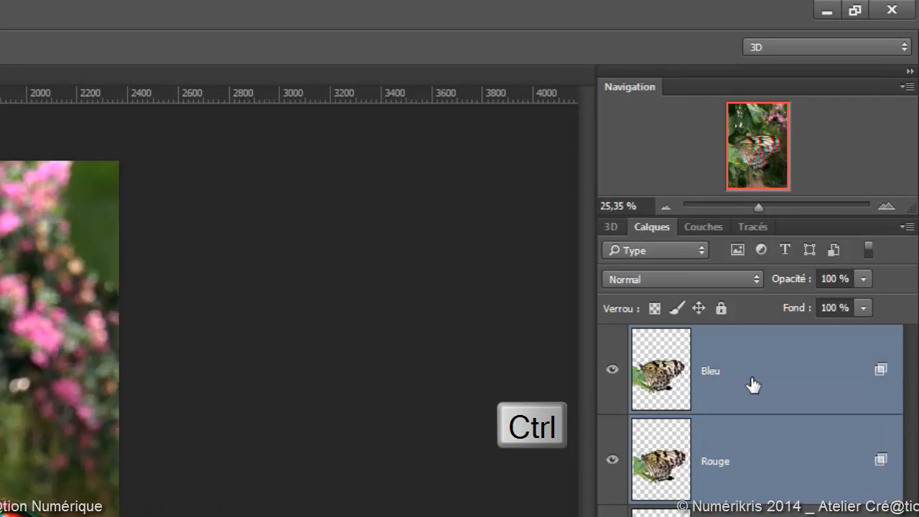
key("ctrl+g")
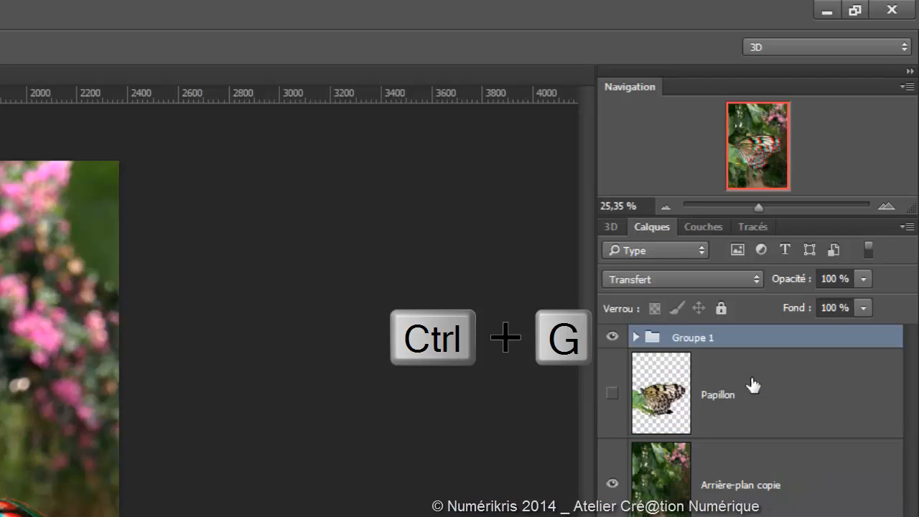
double_click(690, 338)
type("Co")
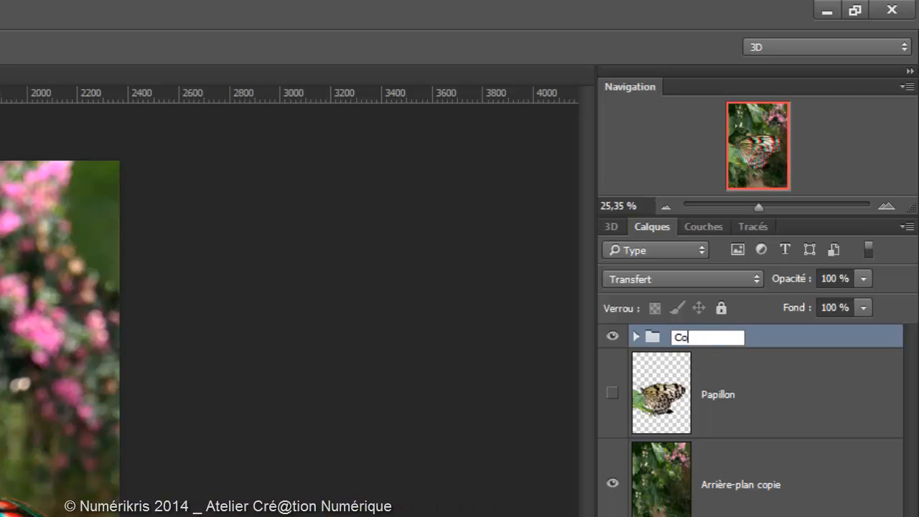
type("rps du p")
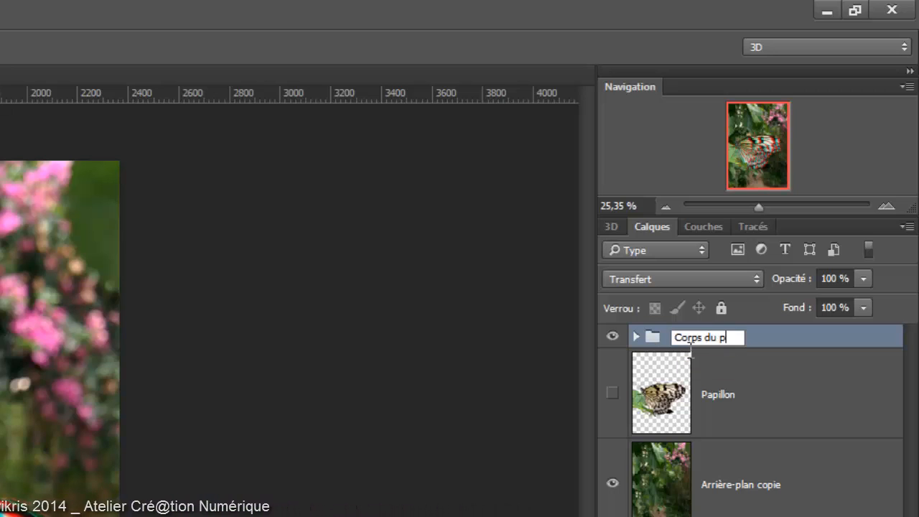
type("apillon")
key("Return")
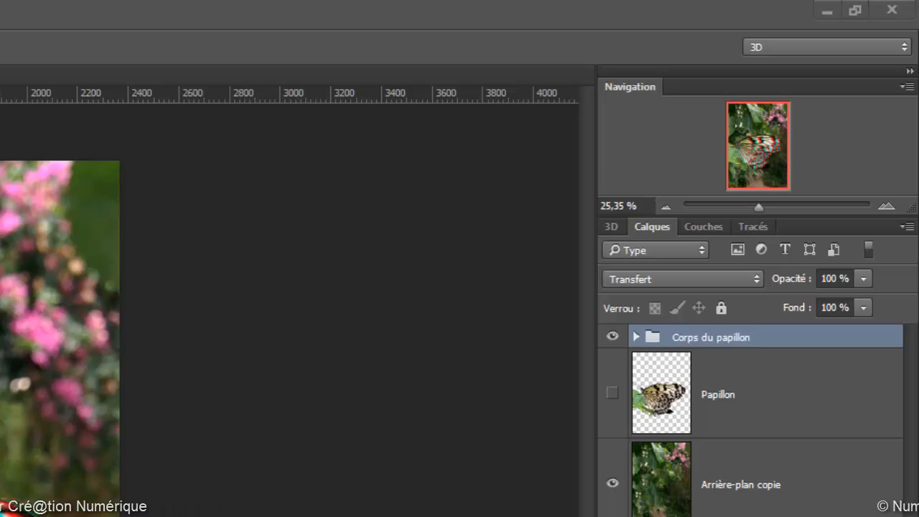
Switch visibility from the Corps du papillon group to the Papillon layer and place two Papillon duplicates above the group.
left_click(612, 336)
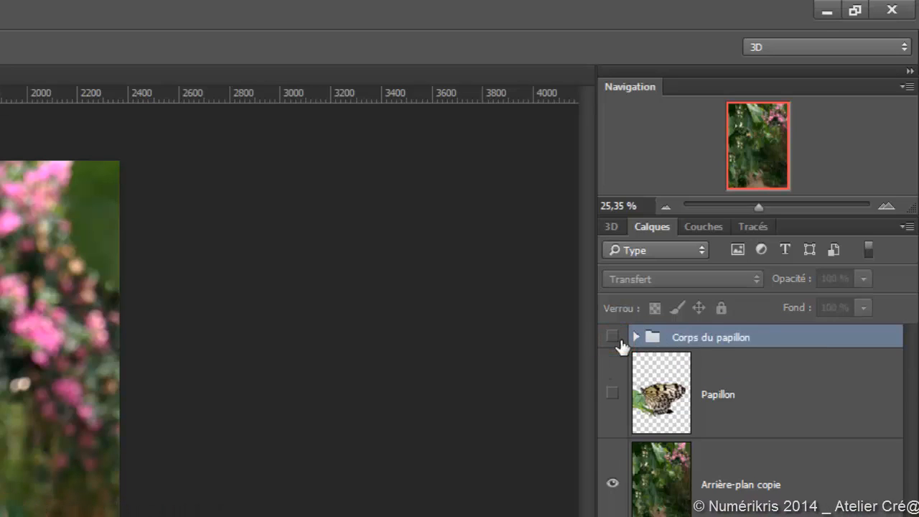
left_click(612, 394)
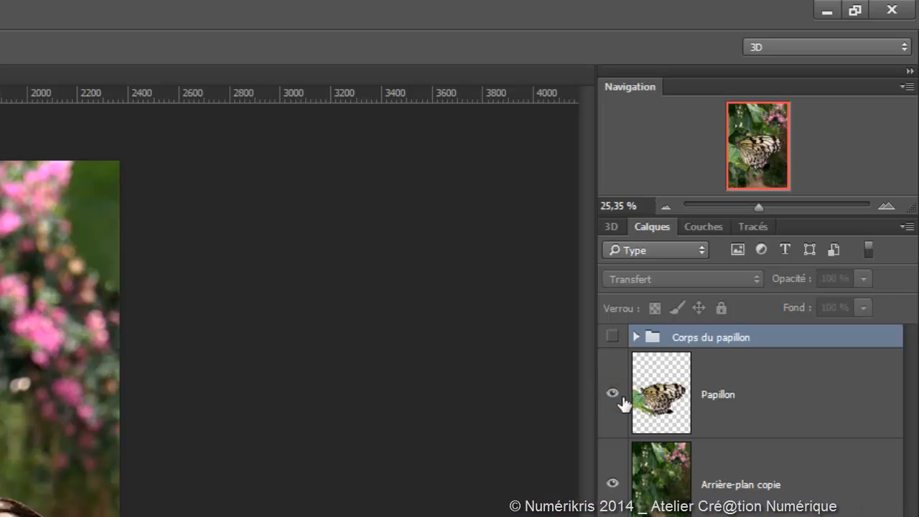
left_click(761, 407)
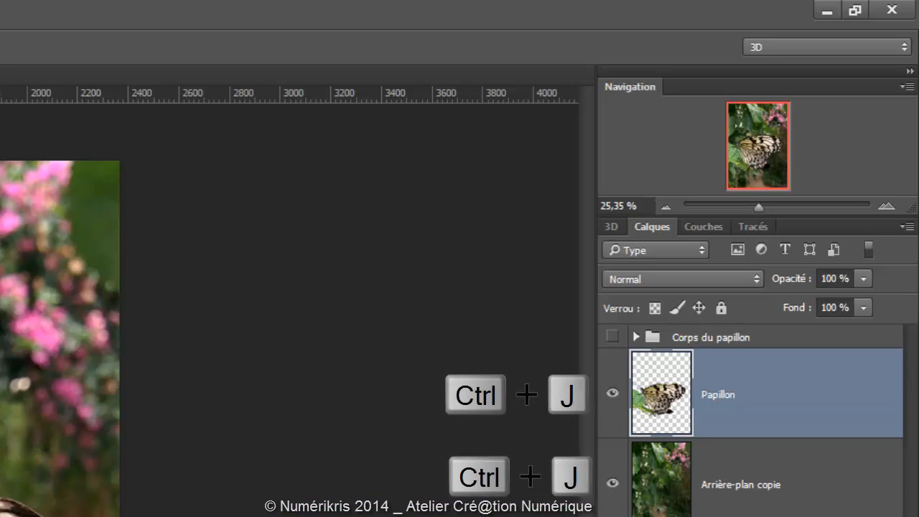
key("ctrl+j")
key("ctrl+j")
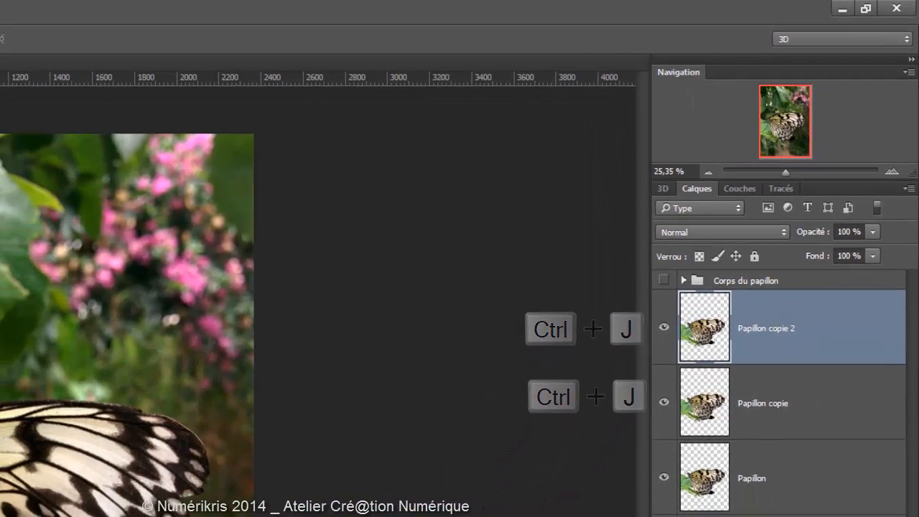
left_click(773, 423, "ctrl")
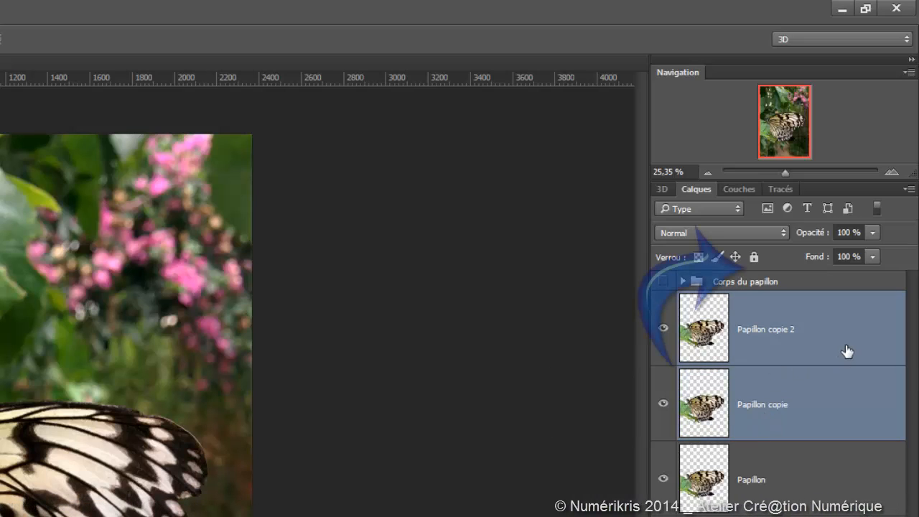
left_click_drag(847, 348, 839, 280)
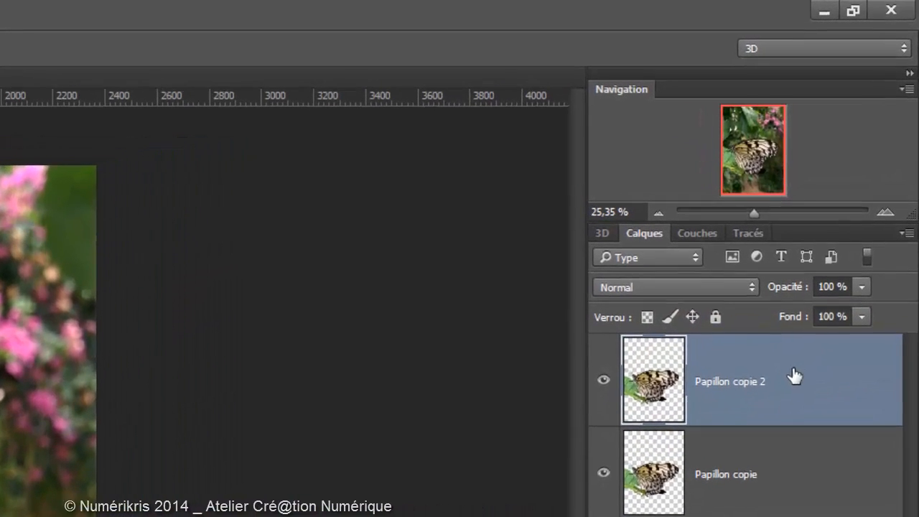
Rename the upper Papillon copy Ailes bleues and the lower copy Ailes rouges.
double_click(766, 386)
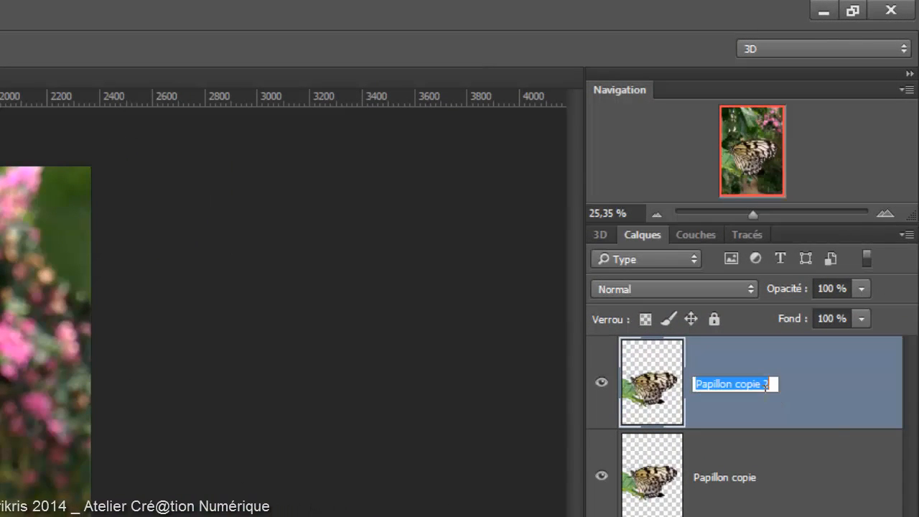
type("Ailes ble")
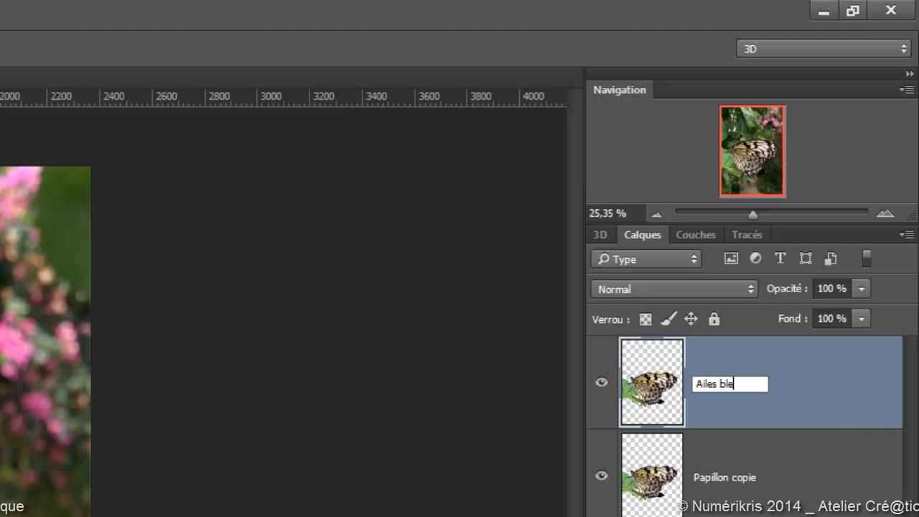
type("ue")
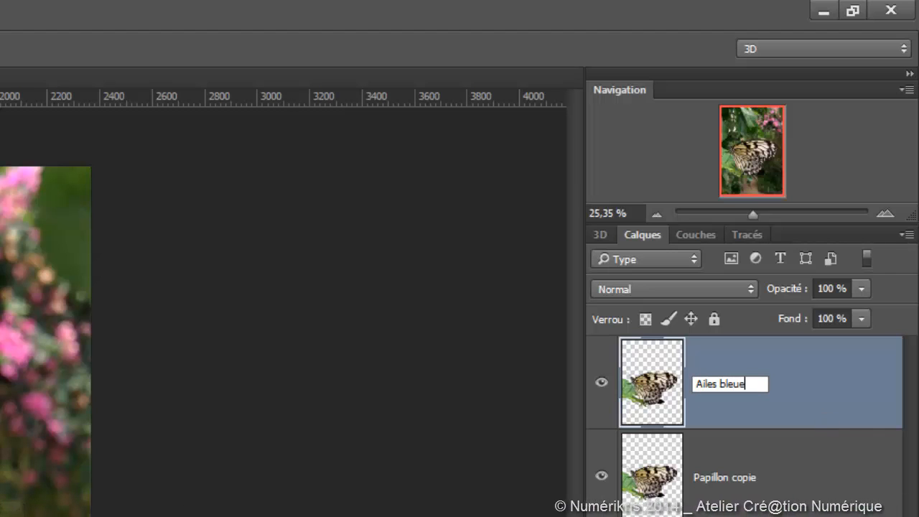
type("s")
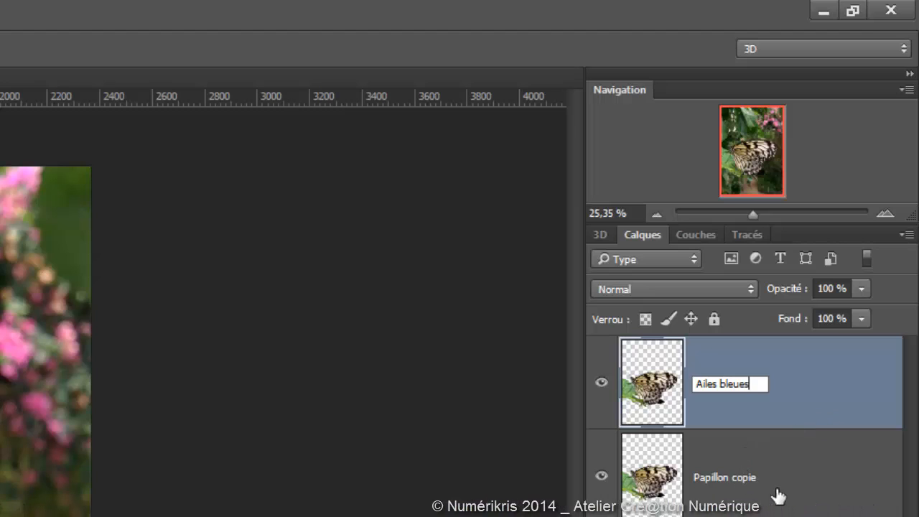
left_click(777, 492)
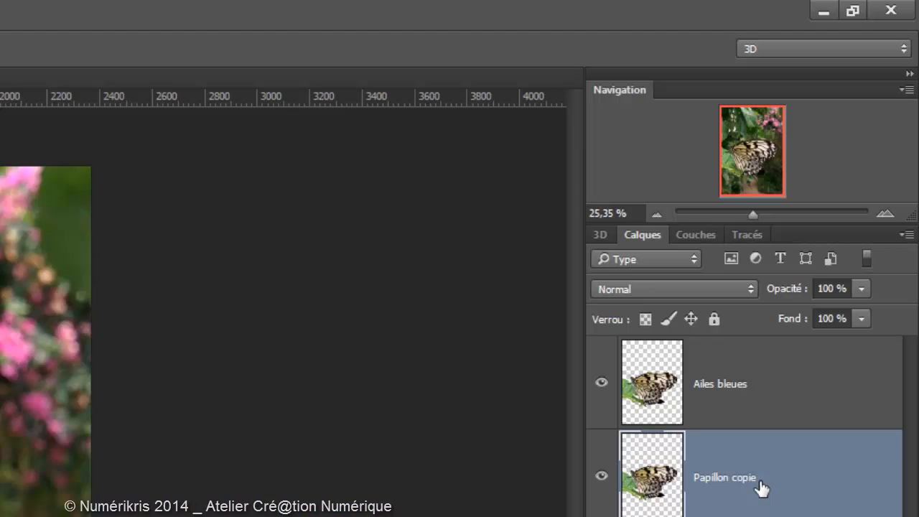
double_click(760, 480)
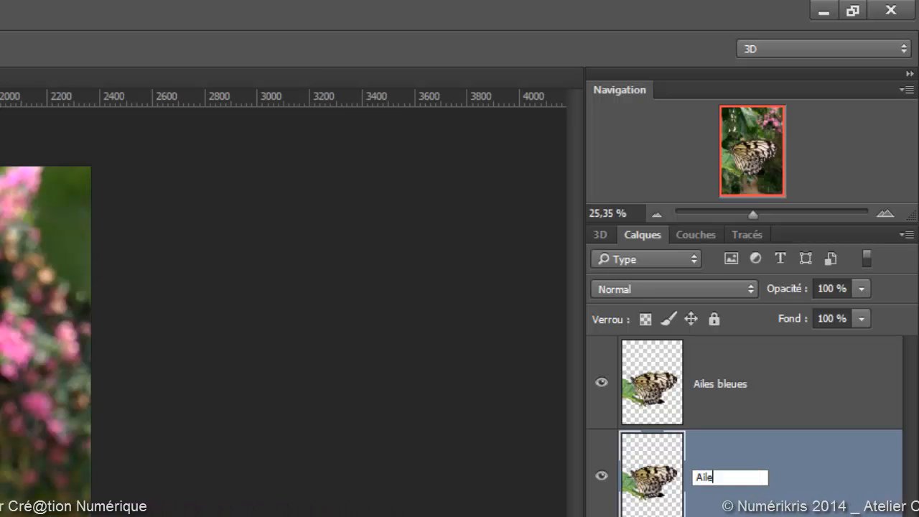
type("Ailes rouges")
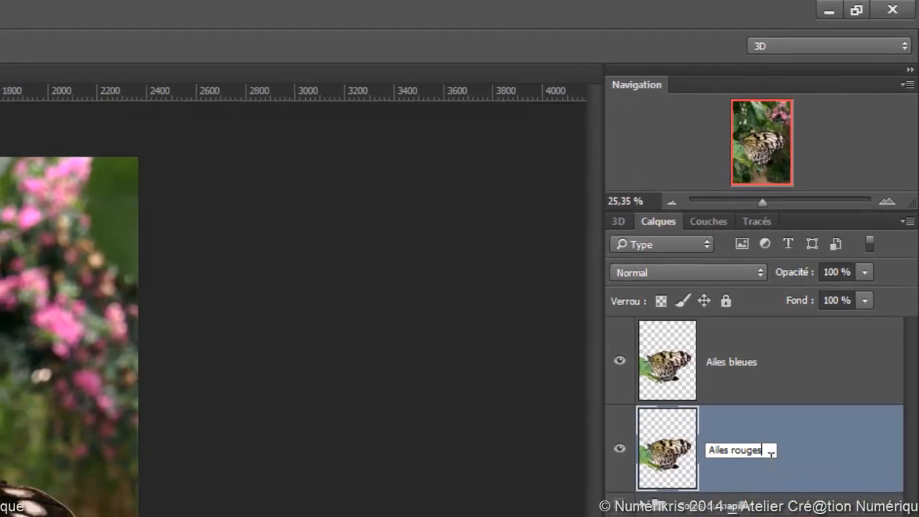
key("Return")
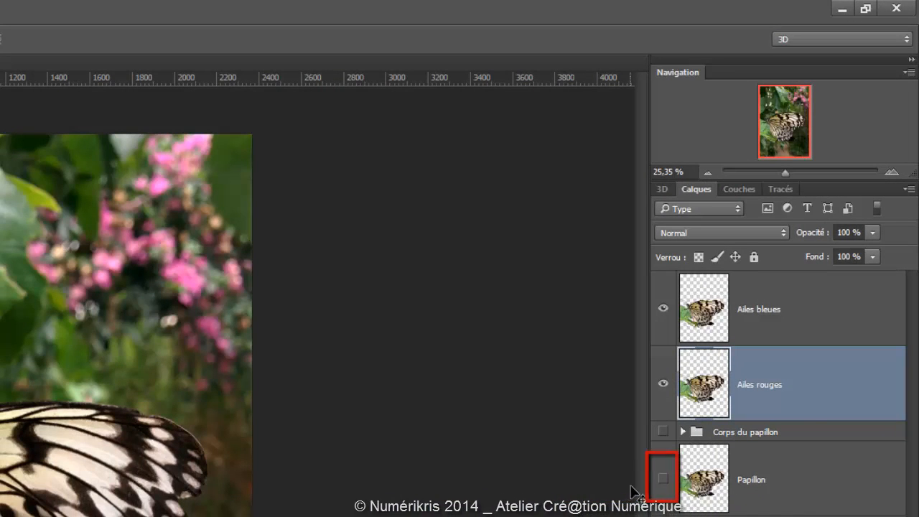
Restrict the Ailes rouges layer's advanced blending to the R channel by turning off V and B.
double_click(825, 400)
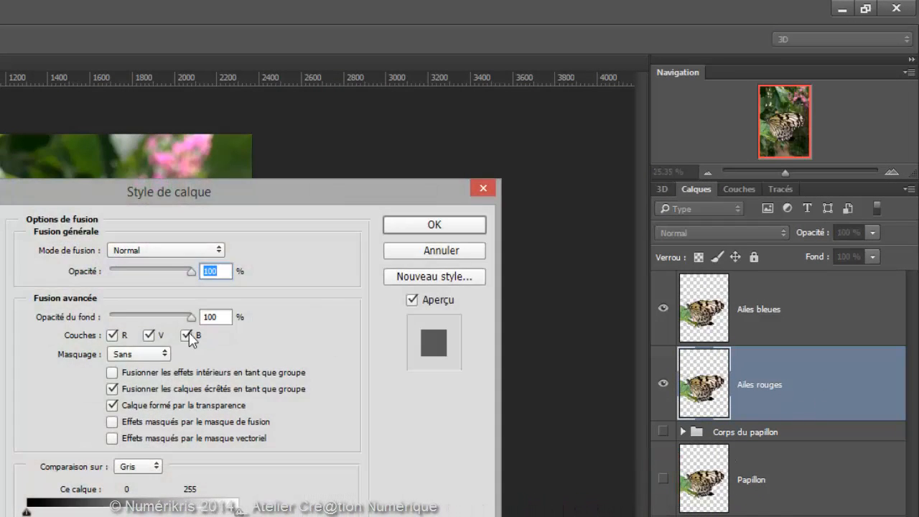
left_click(148, 335)
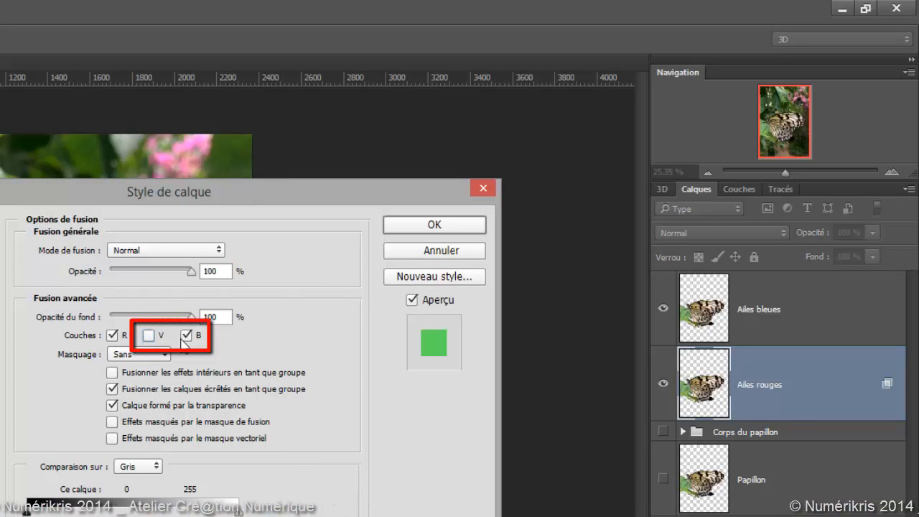
left_click(186, 336)
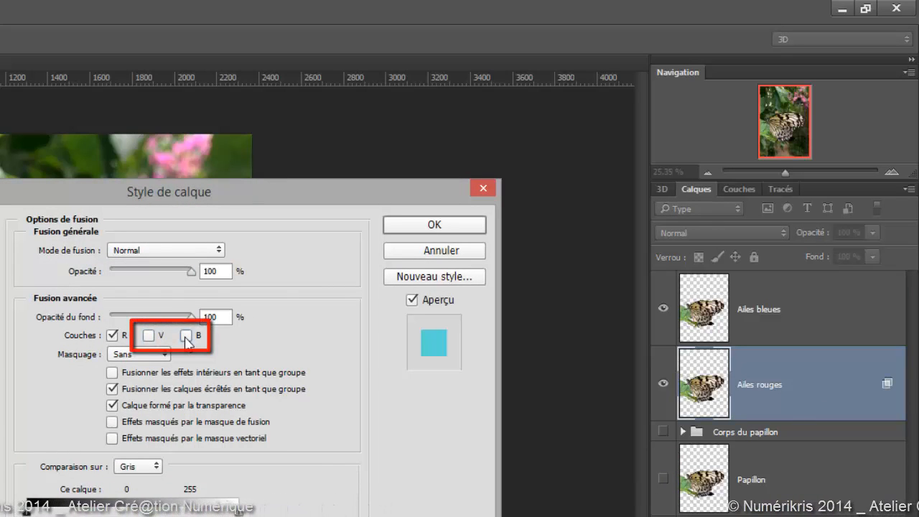
left_click(392, 228)
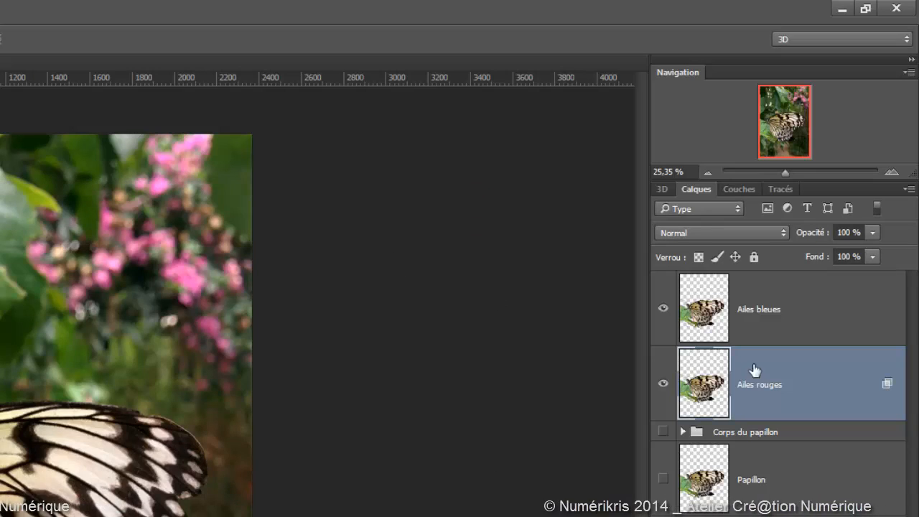
Exclude the R channel from the Ailes bleues layer's advanced blending, leaving V and B active.
left_click(833, 313)
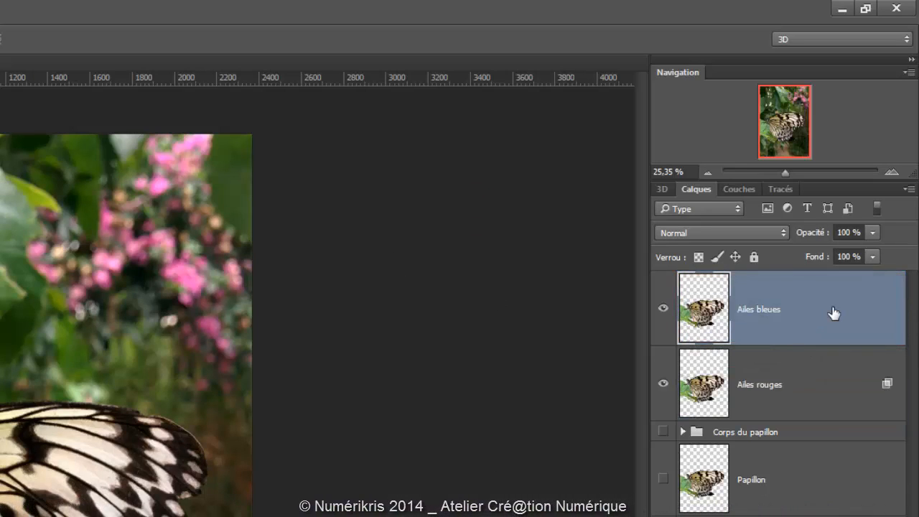
double_click(833, 313)
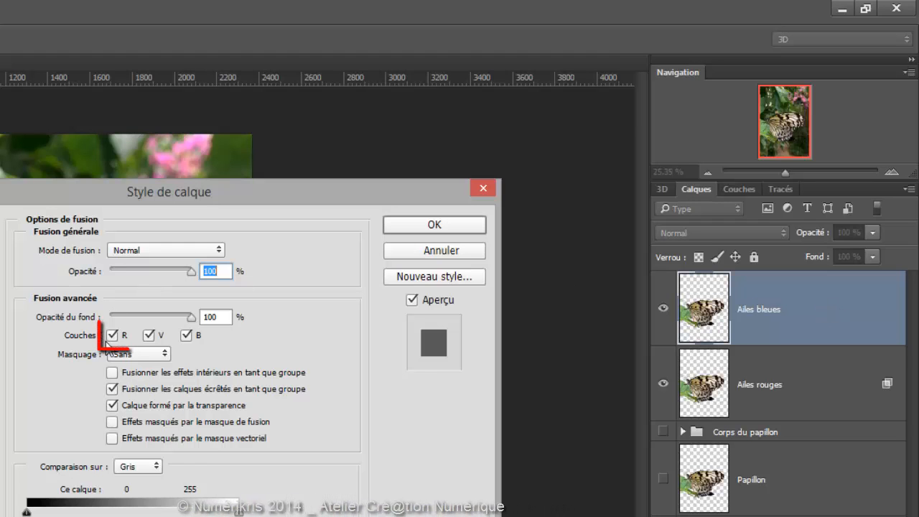
left_click(112, 335)
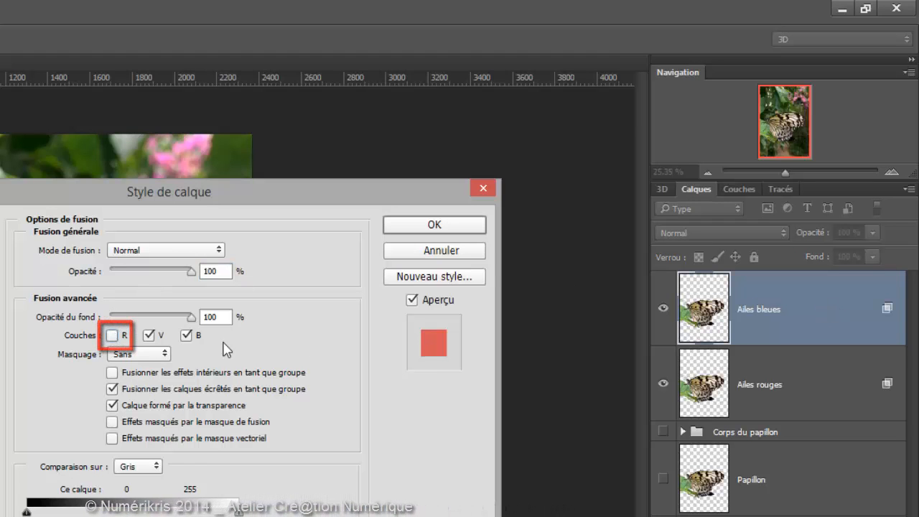
left_click(439, 226)
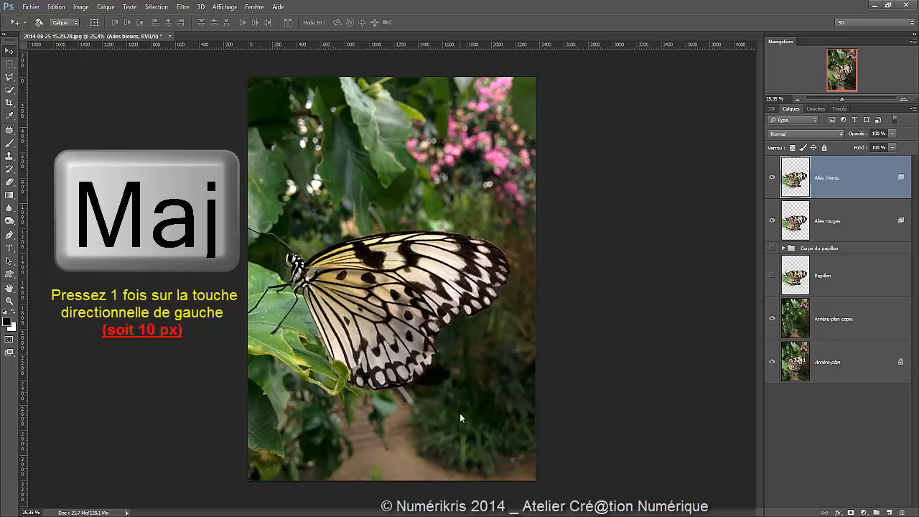
Shift the Ailes bleues layer 10 px to the left and group it with Ailes rouges under the name Ailes.
key("shift+Left")
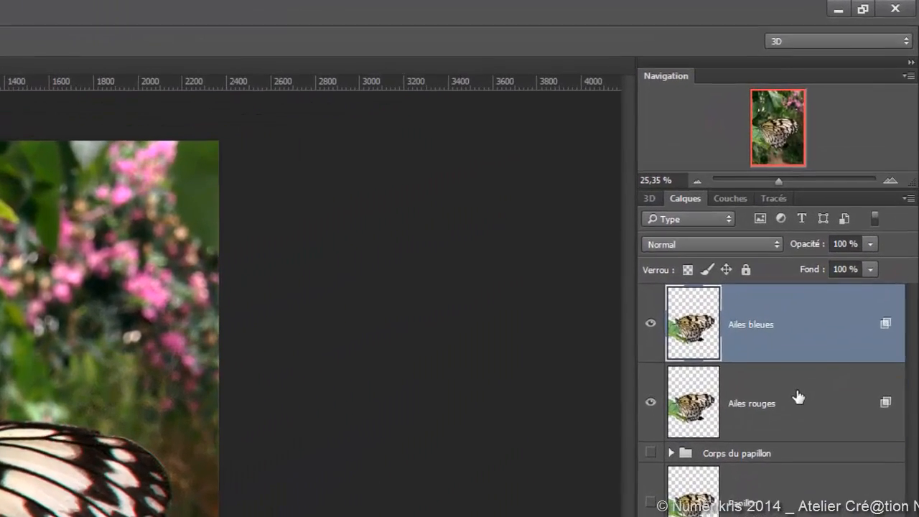
left_click(798, 397)
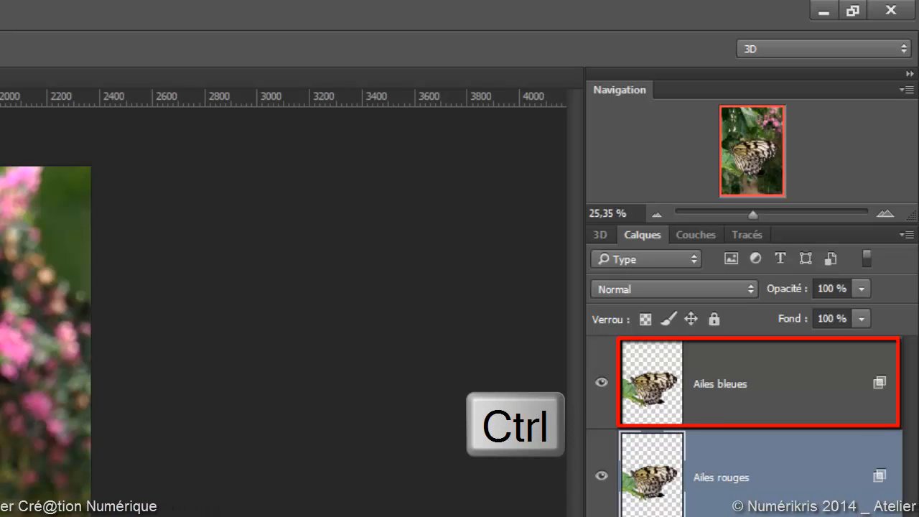
left_click(746, 415, "ctrl")
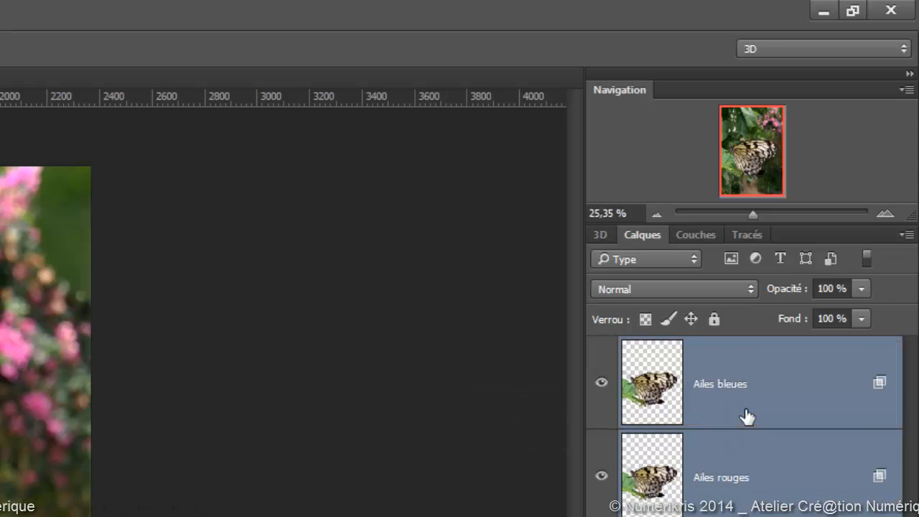
key("ctrl+g")
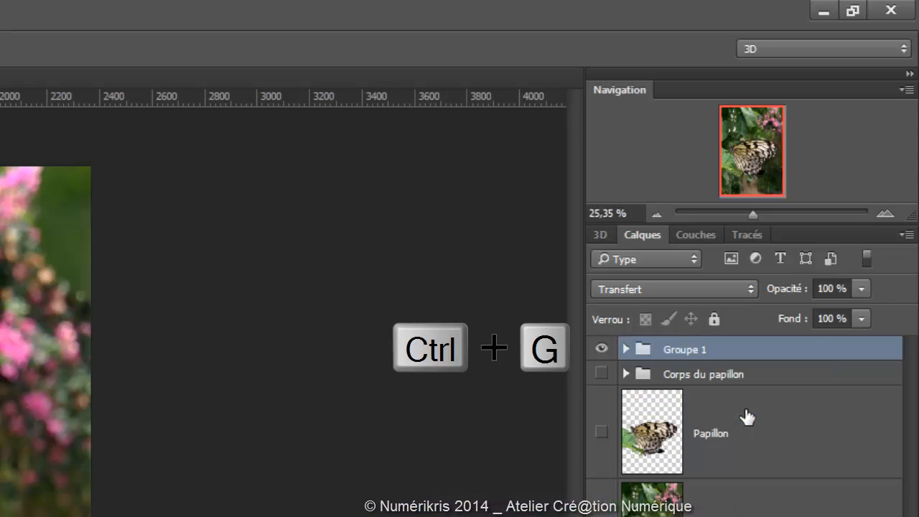
double_click(697, 349)
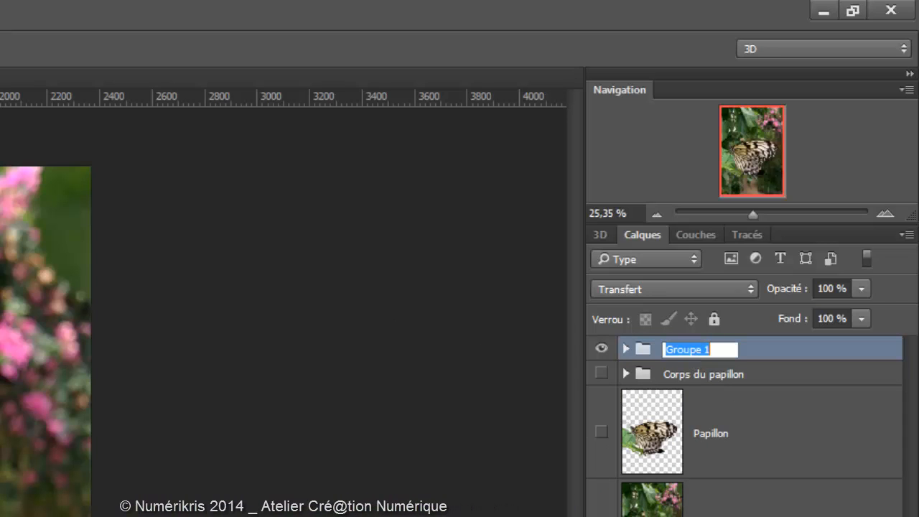
type("Ailes")
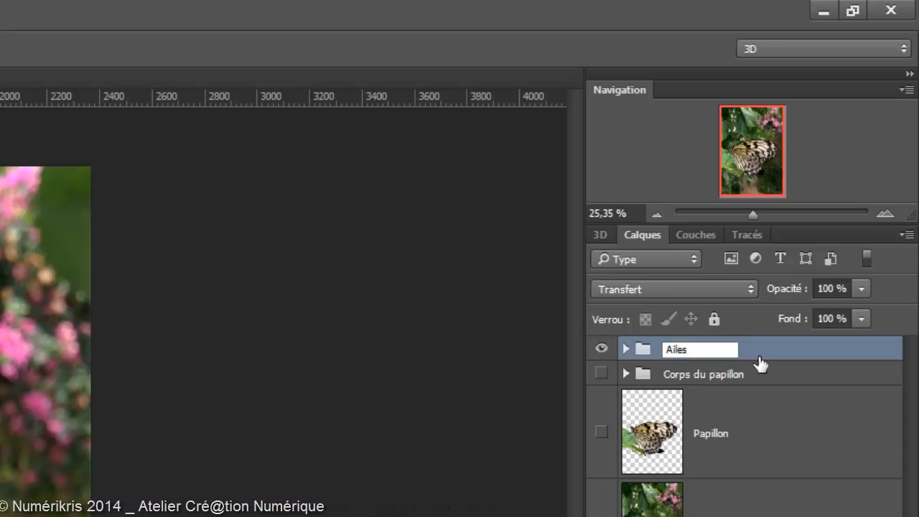
key("Return")
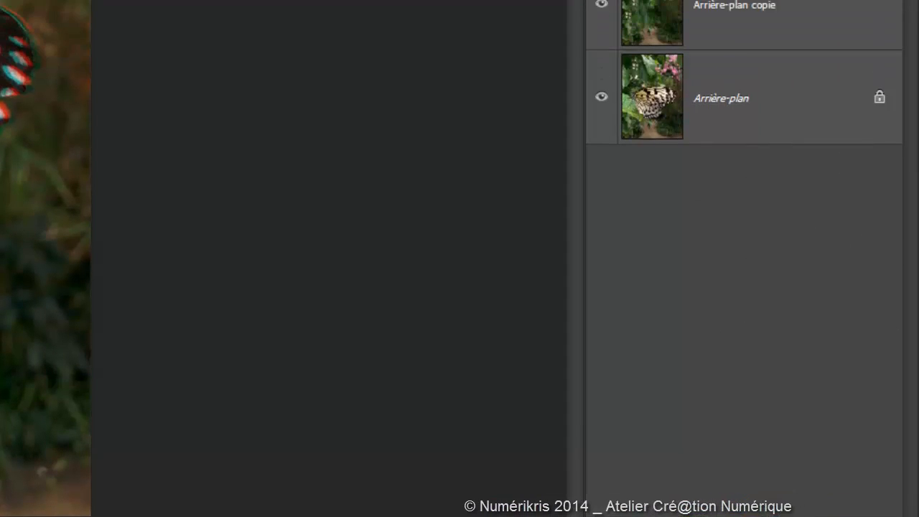
Add an inverted, black layer mask to the Ailes group and set the brush to 100 px at 100 % opacity.
left_click(777, 508)
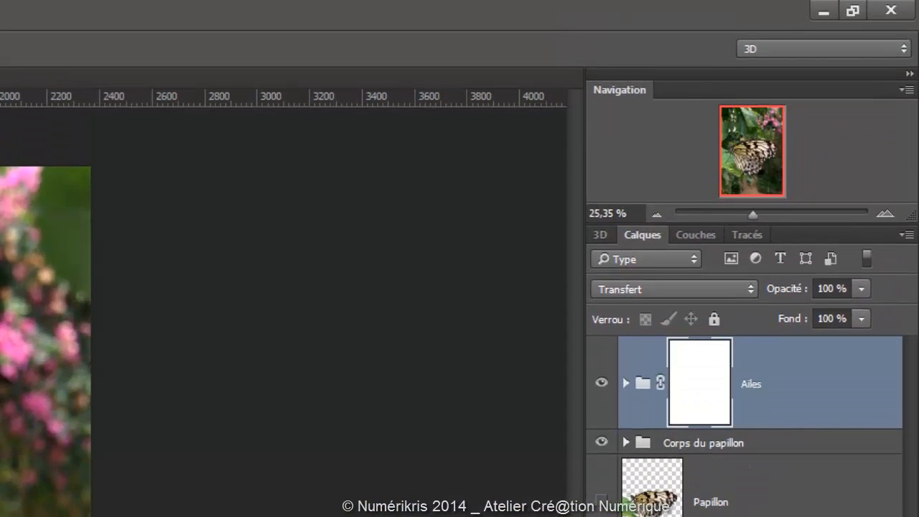
key("ctrl+i")
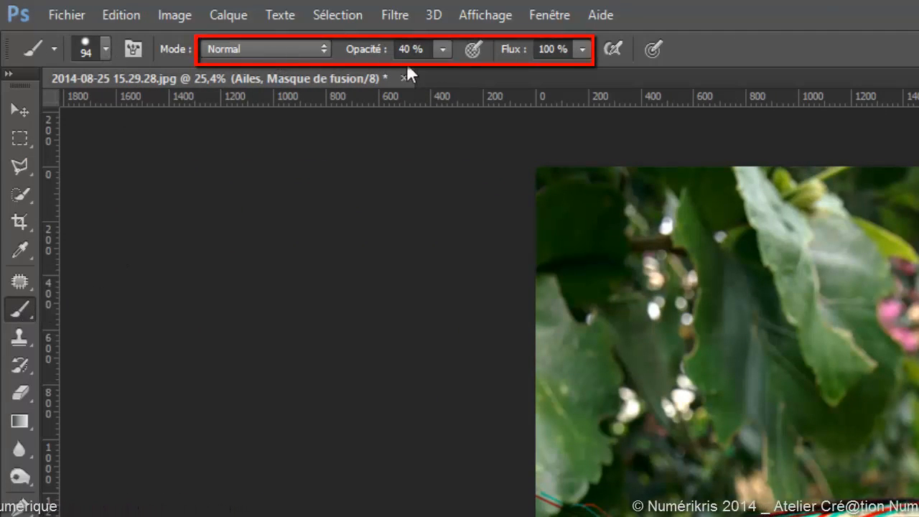
left_click_drag(442, 49, 438, 74)
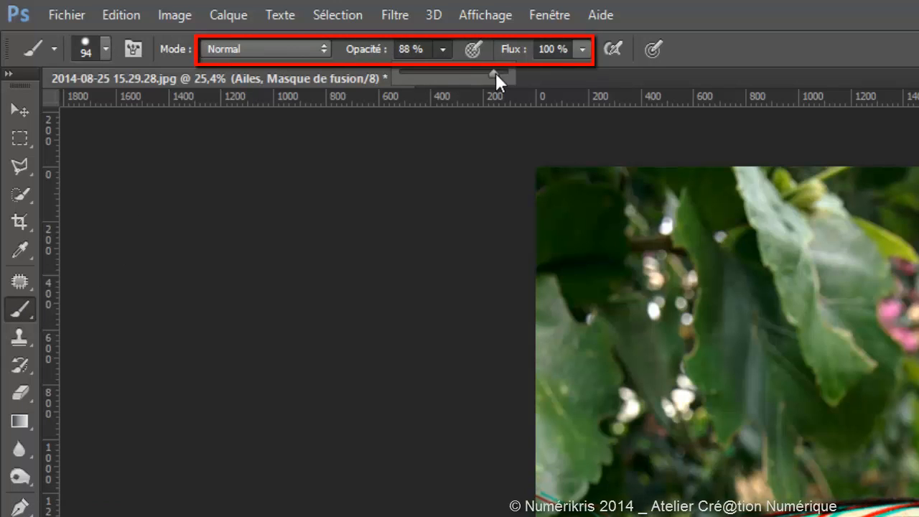
left_click(104, 49)
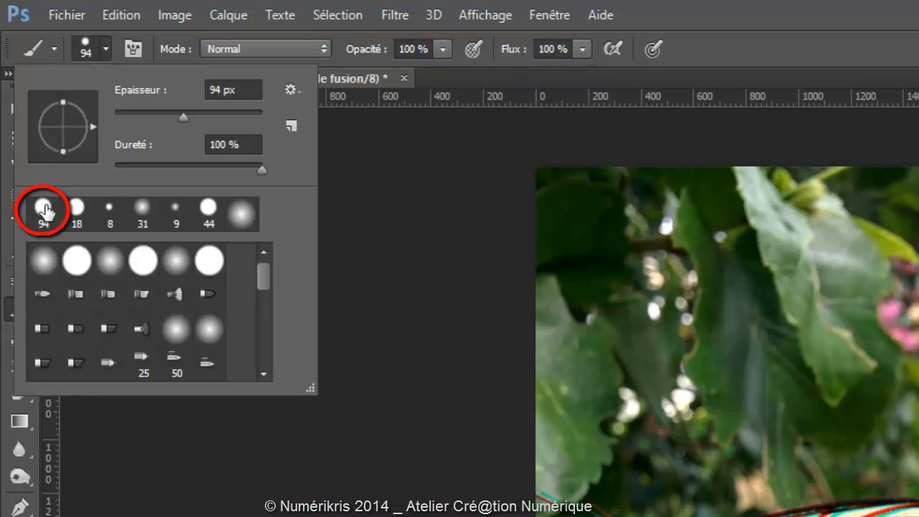
left_click_drag(182, 111, 188, 119)
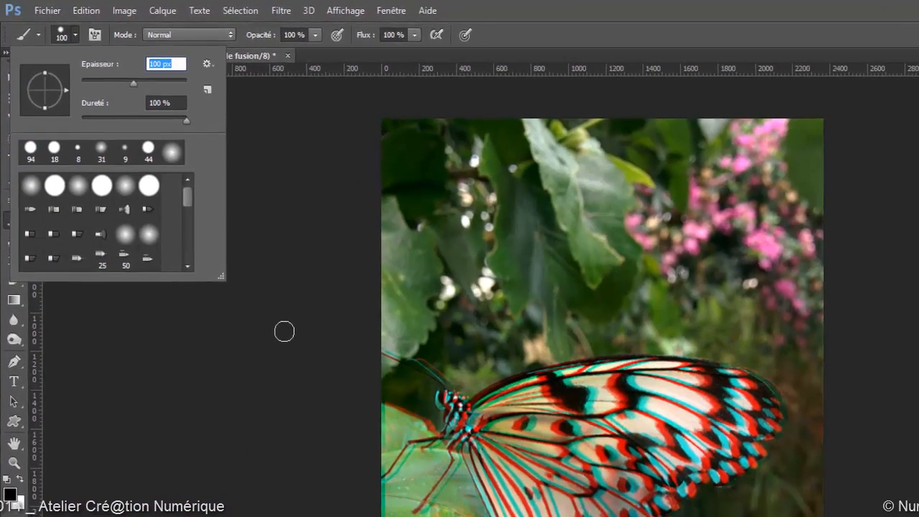
left_click(285, 331)
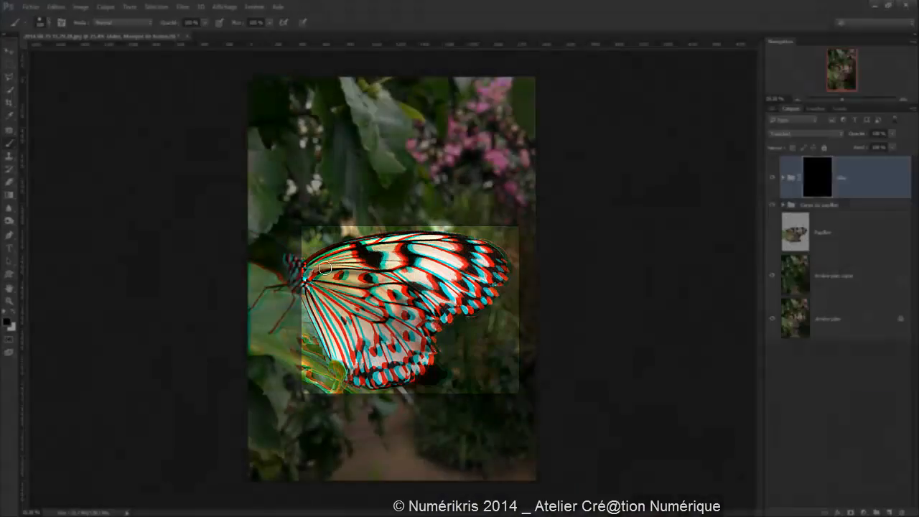
Paint white over the butterfly's wings on the Ailes group mask to reveal the stronger red and cyan offset there.
scroll(325, 268, "up", 3)
scroll(327, 278, "up", 2)
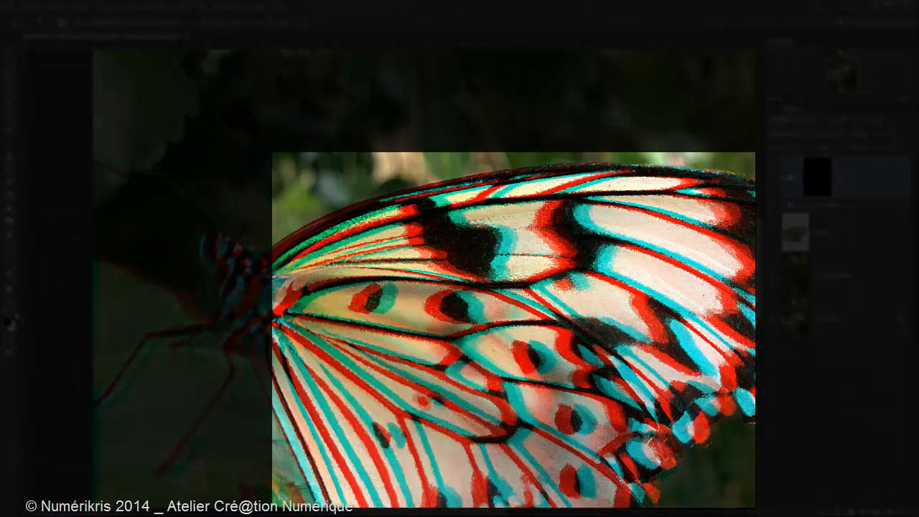
key("x")
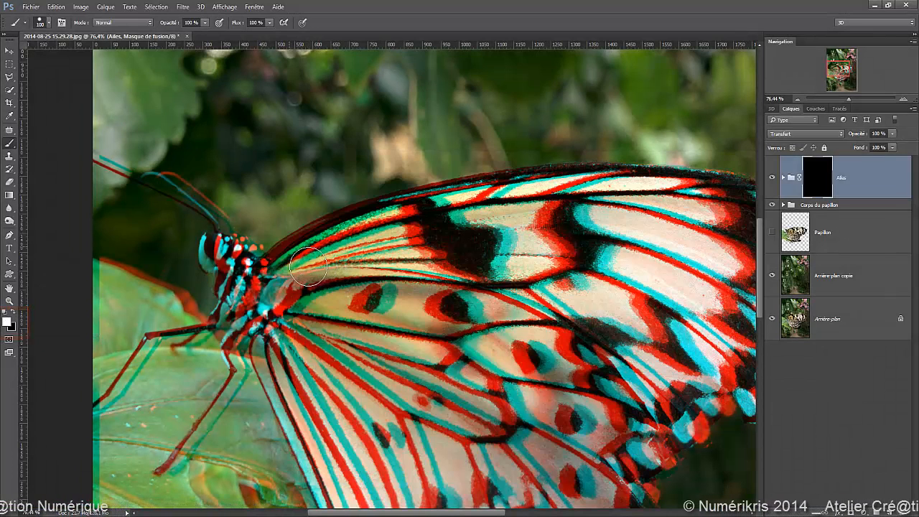
left_click_drag(327, 248, 531, 190)
left_click_drag(310, 276, 275, 351)
left_click_drag(711, 183, 416, 201)
left_click_drag(270, 373, 327, 496)
scroll(323, 370, "down", 5)
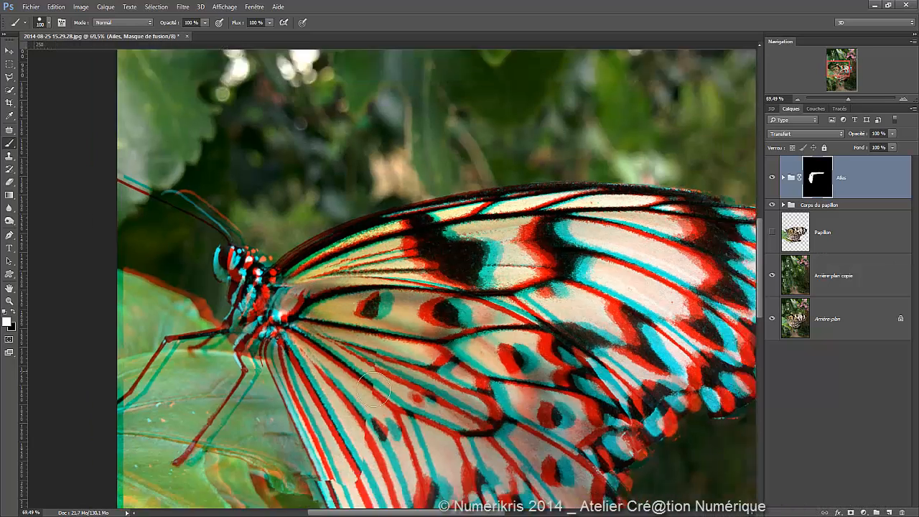
mouse_move(567, 418)
left_mouse_down()
mouse_move(591, 308)
mouse_move(498, 410)
mouse_move(430, 338)
left_mouse_up()
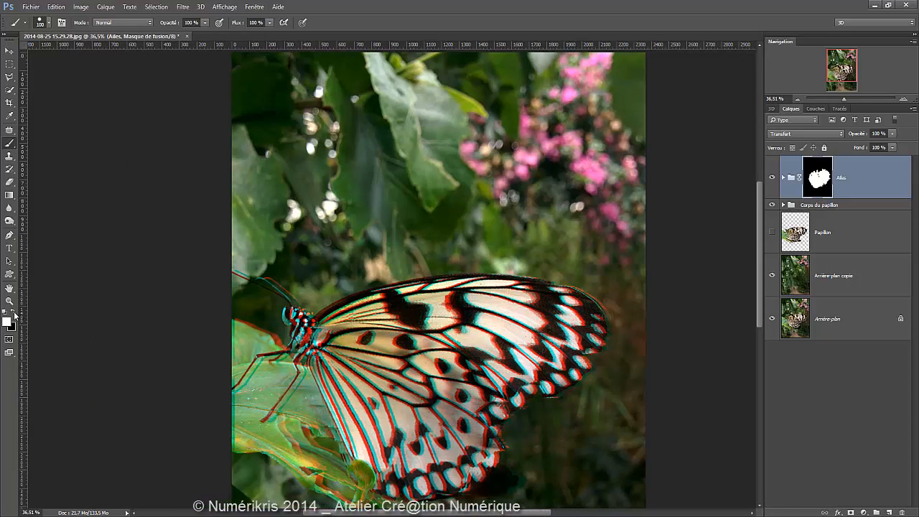
Soften the Ailes mask toward the body with a 66 px brush at 50 % opacity, hiding the Corps du papillon group temporarily.
left_click(13, 312)
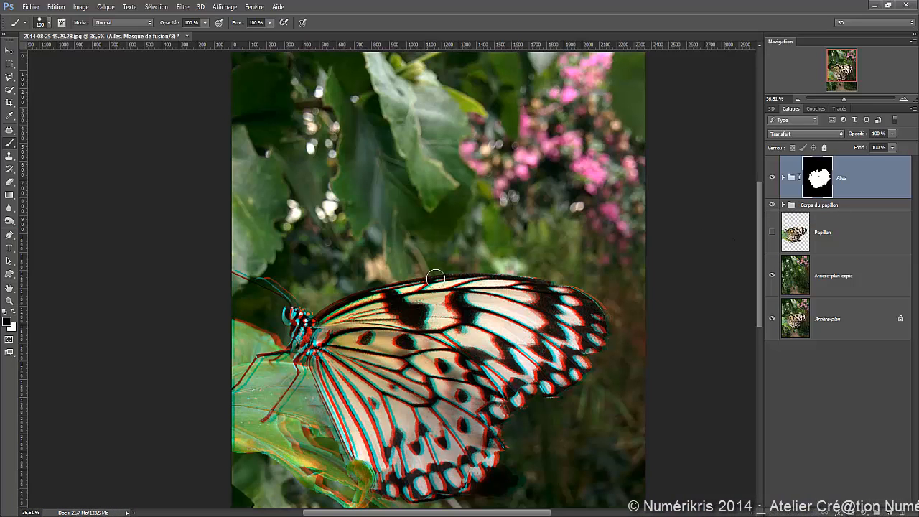
scroll(435, 275, "down", 3)
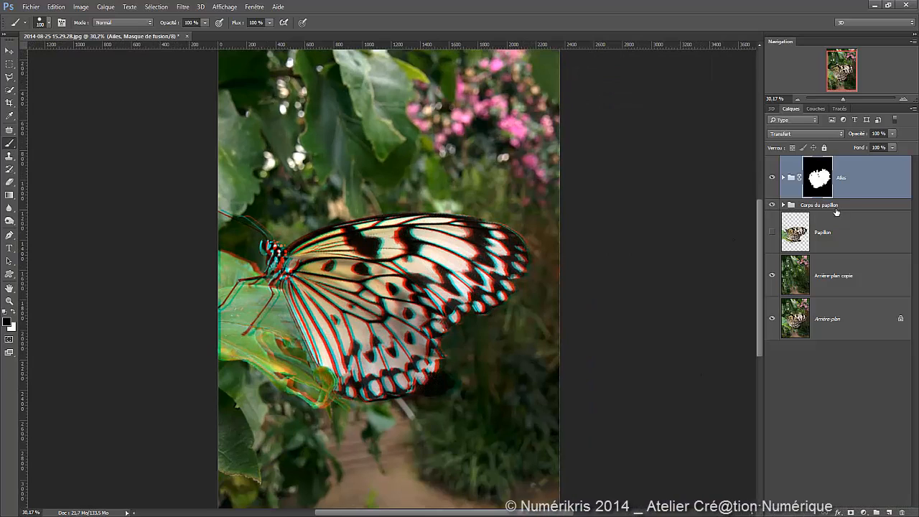
left_click(773, 206)
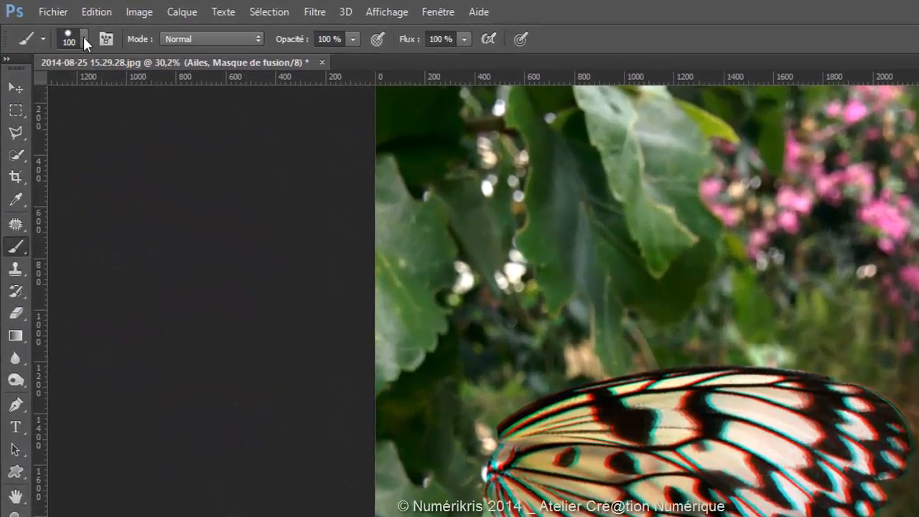
left_click(47, 23)
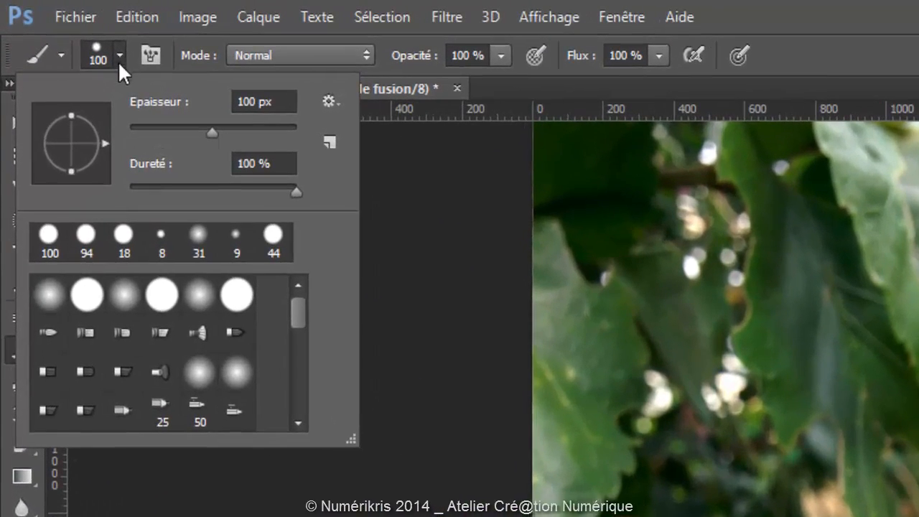
left_click_drag(211, 131, 183, 127)
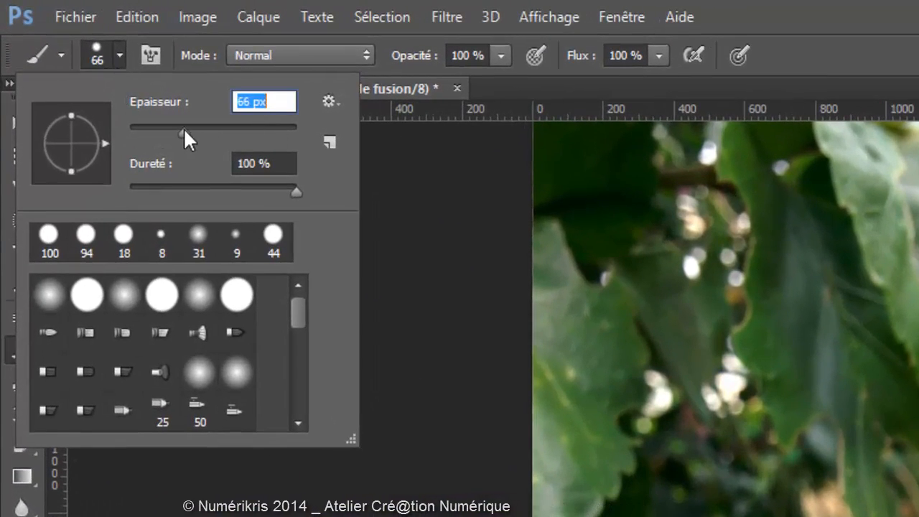
left_click(502, 54)
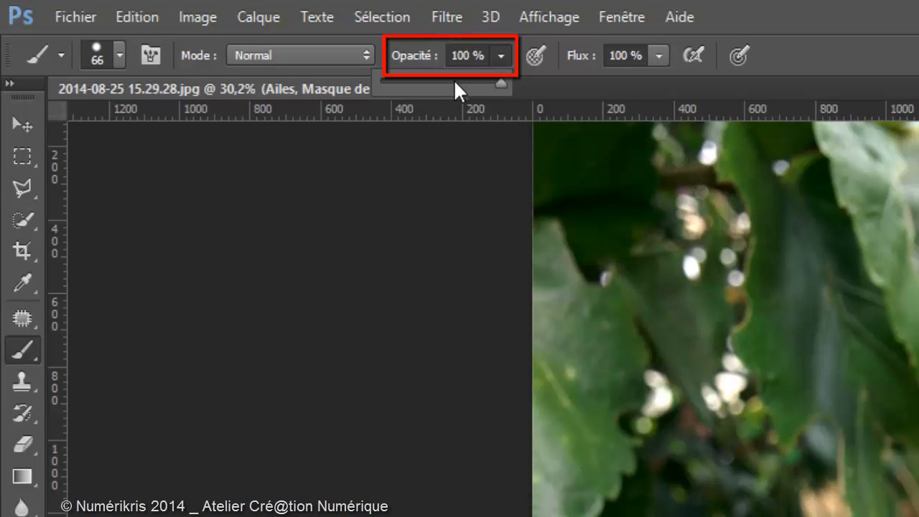
left_click_drag(452, 81, 444, 84)
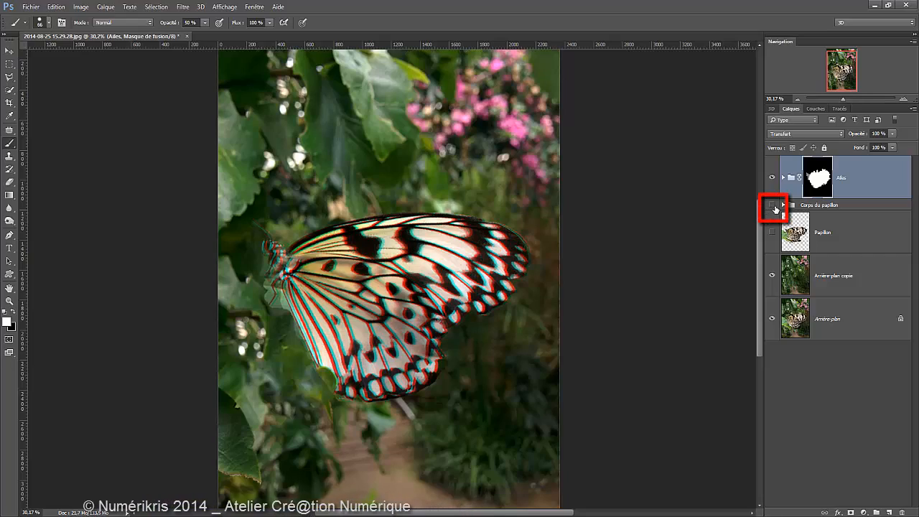
left_click(773, 206)
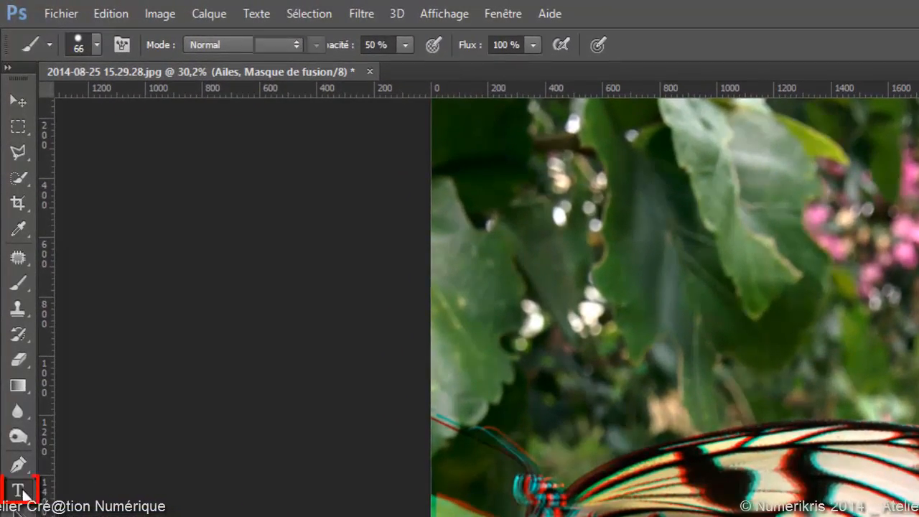
Set up the Type tool with white text (ffffff) in the CabinSketch Bold font.
key("t")
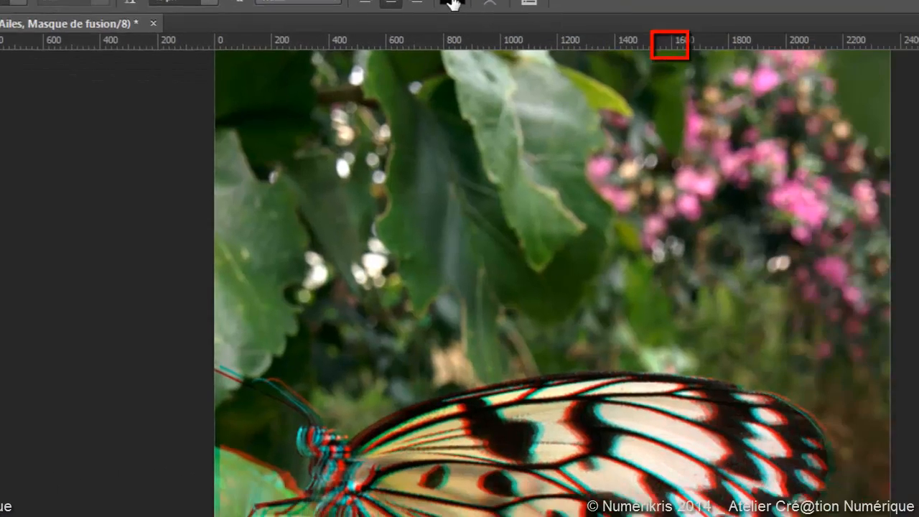
left_click(669, 47)
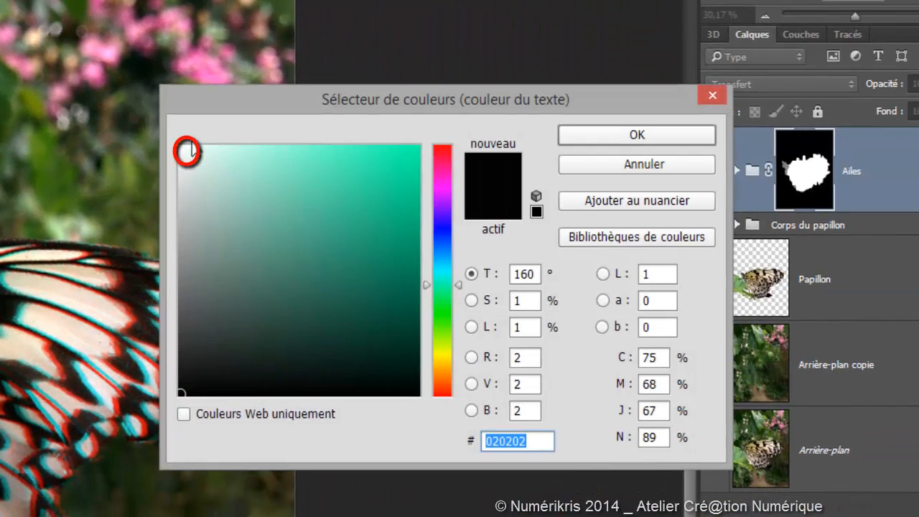
left_click_drag(183, 151, 179, 145)
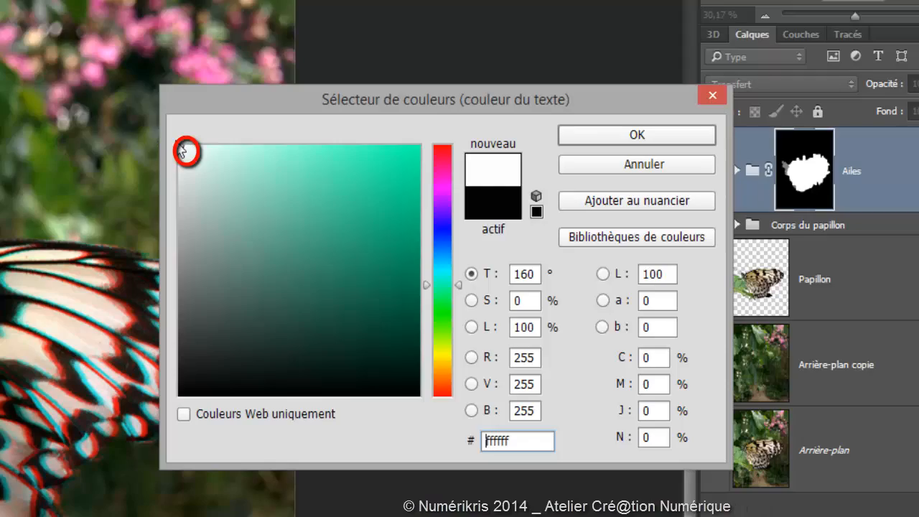
left_click(623, 135)
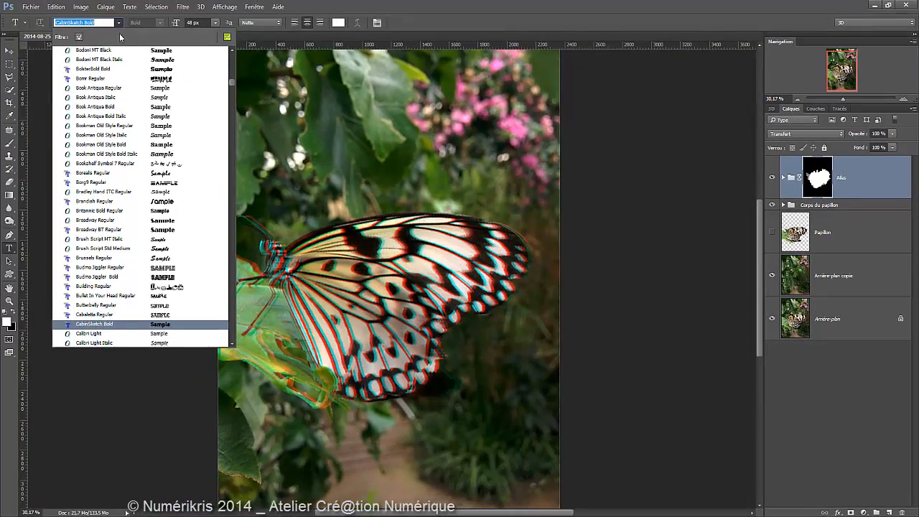
left_click(129, 325)
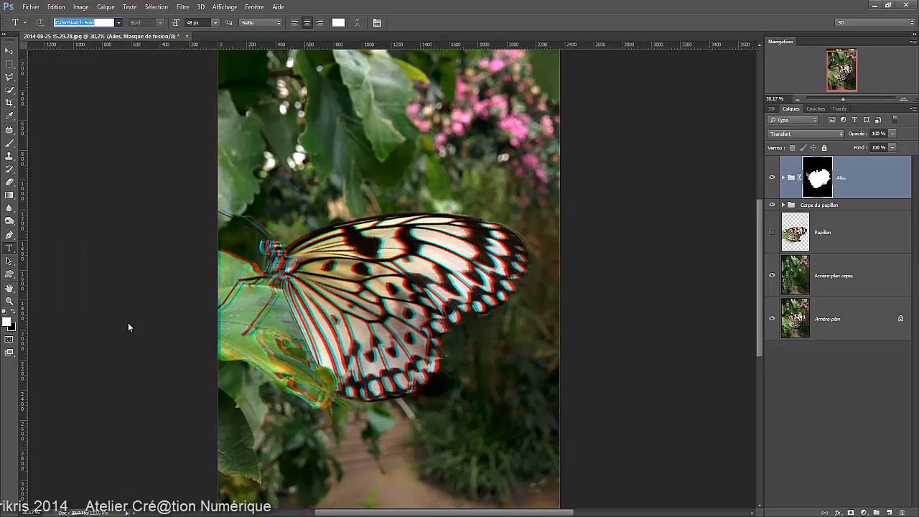
Add the text "Papillon" at 72 px and place it above the wings near the horizontal centre of the photo.
left_click(253, 155)
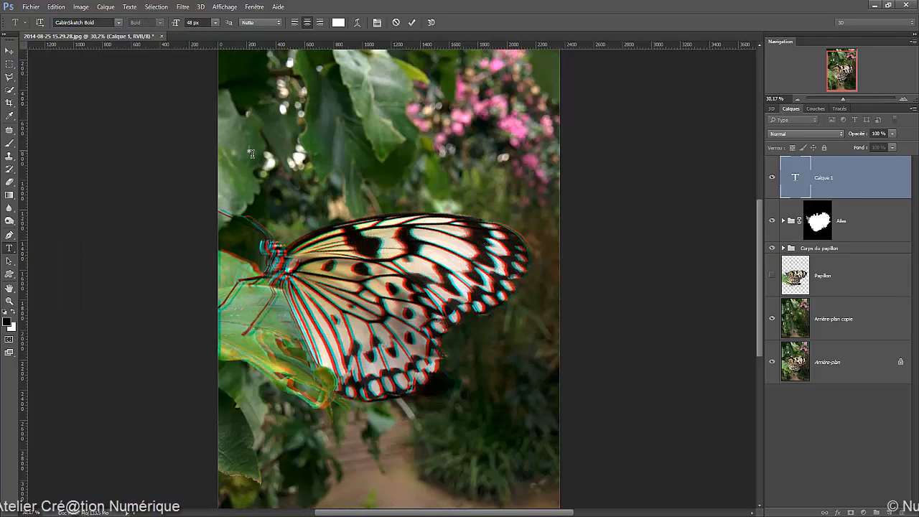
left_click(215, 23)
left_click(208, 191)
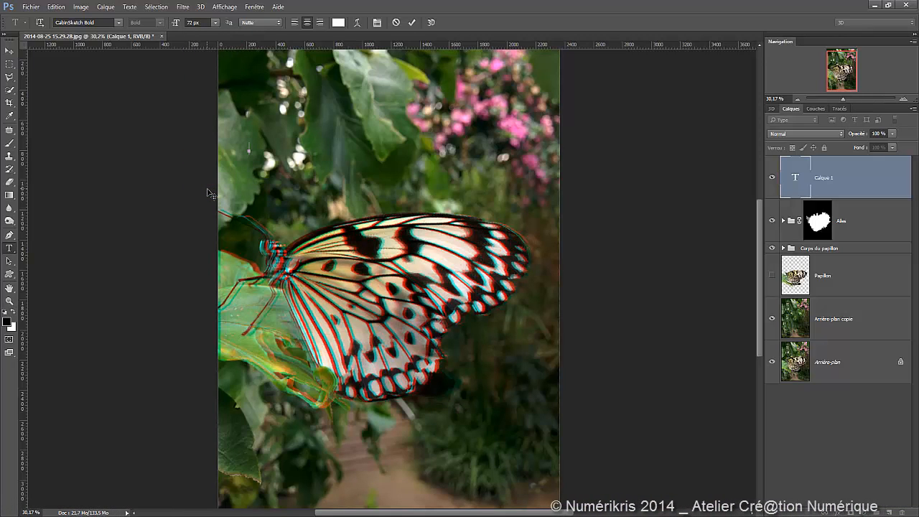
type("Pa")
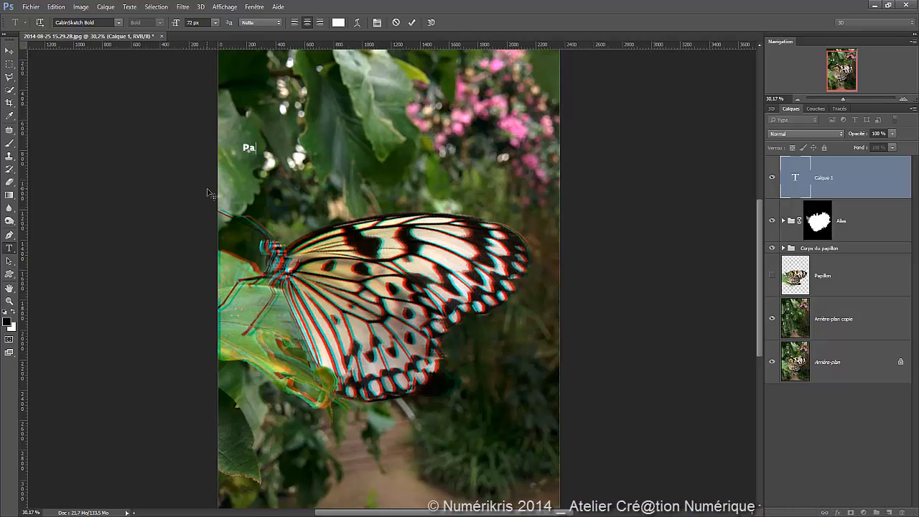
type("pillon")
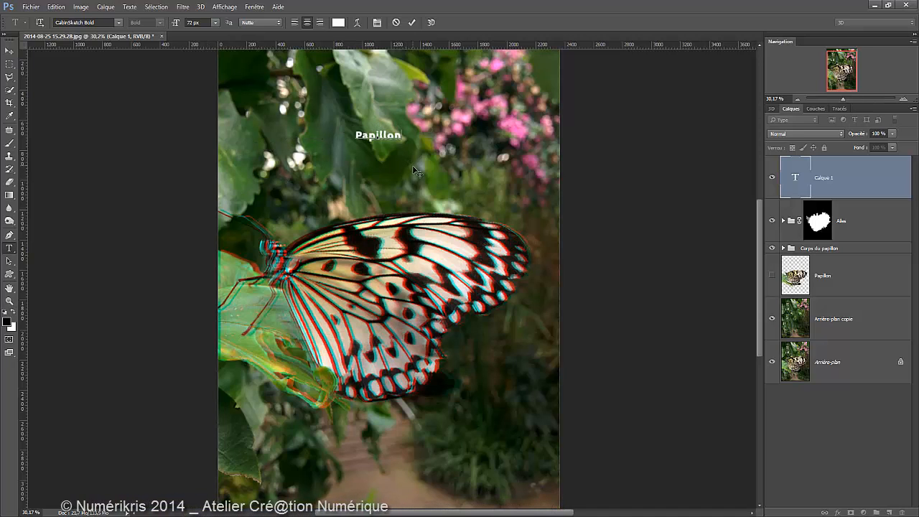
left_click_drag(412, 167, 421, 175)
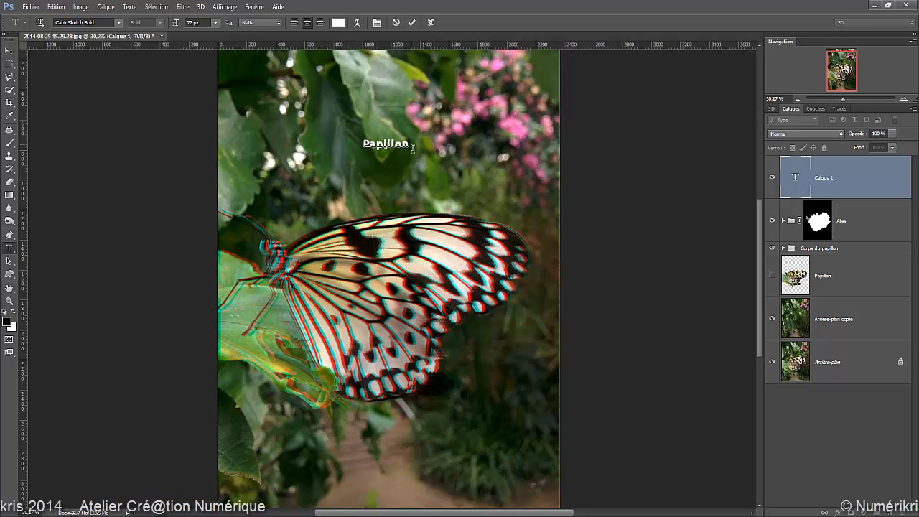
Format the Papillon text in Book Antiqua Bold Italic at 407 px, with tracking 140 and a vertical scale of 151 %.
left_click(377, 23)
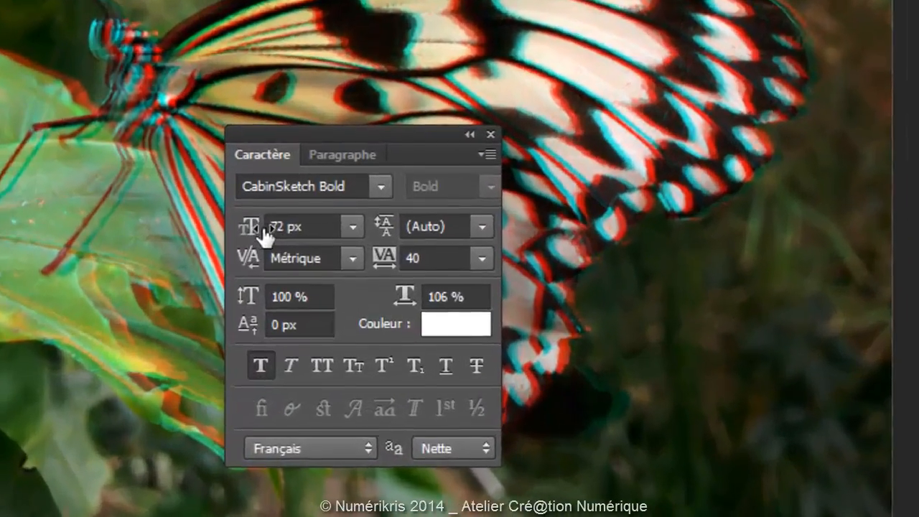
left_click_drag(320, 318, 359, 321)
left_click_drag(350, 199, 778, 226)
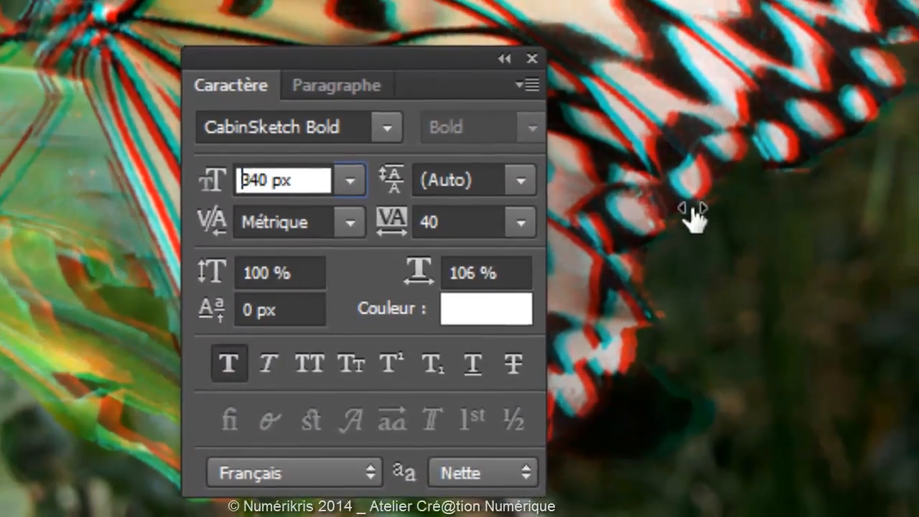
left_click_drag(713, 244, 701, 239)
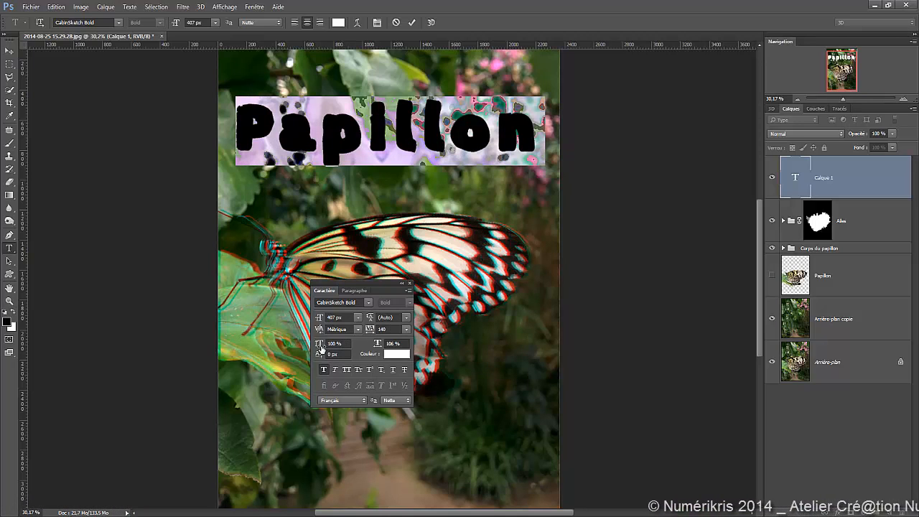
left_click_drag(320, 350, 346, 349)
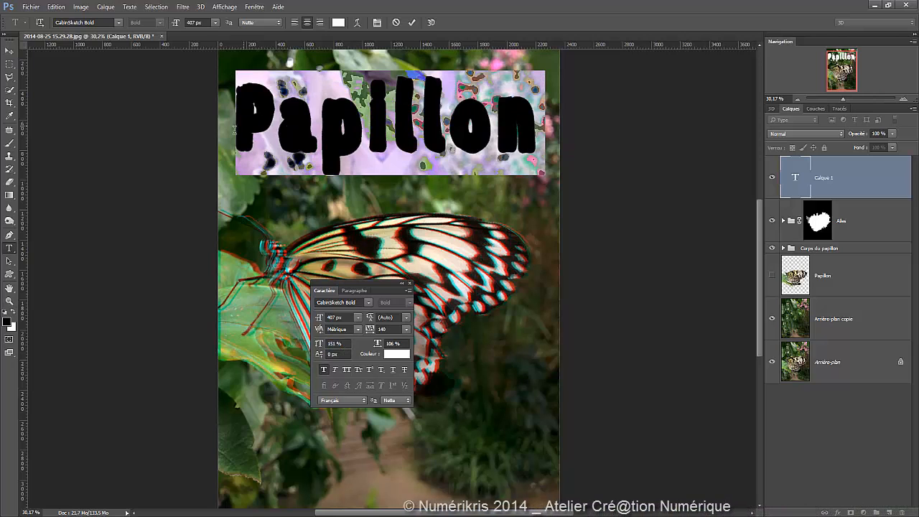
left_click(368, 304)
left_click(369, 307)
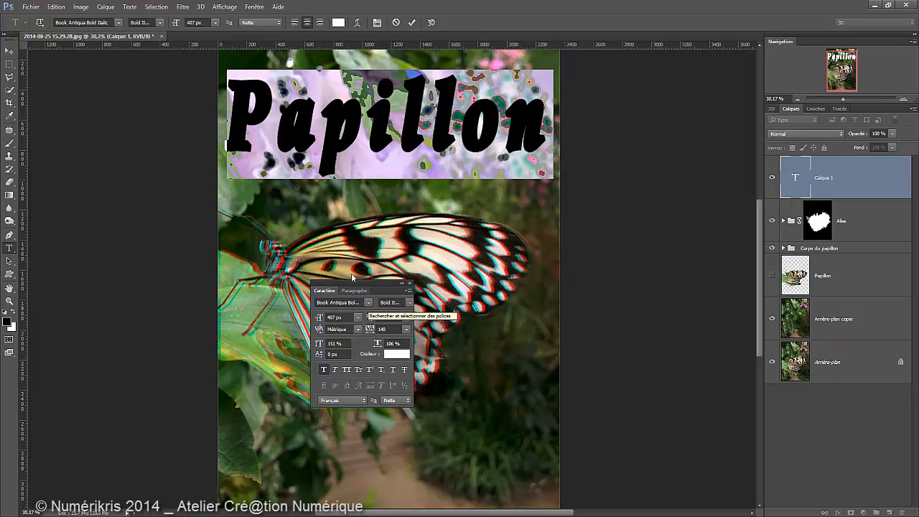
Tighten the kerning between the letters of Papillon one pair after another and commit the text.
left_click(267, 141)
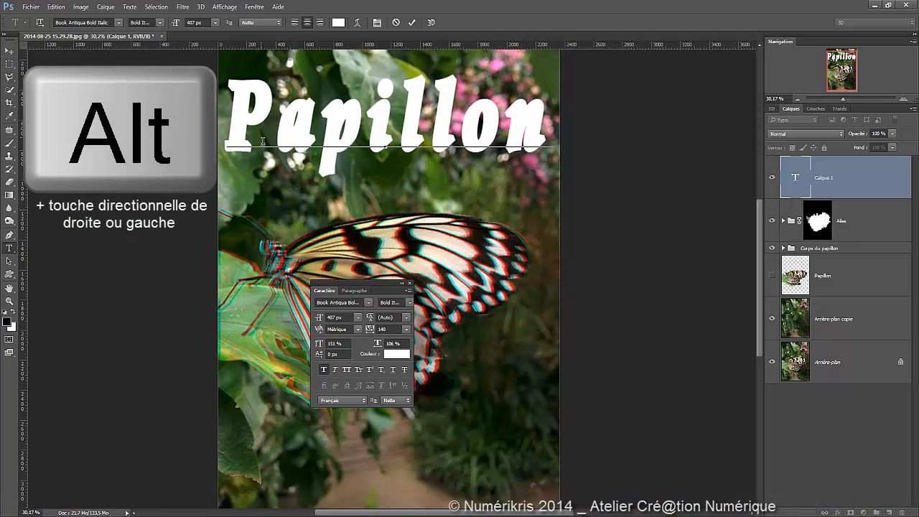
key("alt+Left")
key("alt+Left")
key("alt+Left")
key("alt+Left")
key("alt+Left")
key("alt+Left")
key("alt+Left")
key("alt+Left")
key("alt+Left")
key("alt+Left")
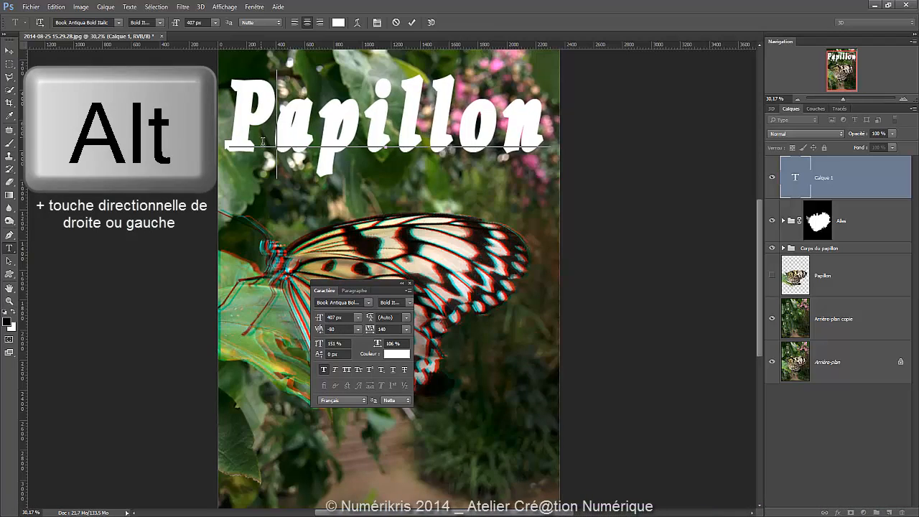
key("Right")
key("alt+Left")
key("alt+Left")
key("alt+Left")
key("alt+Left")
key("alt+Left")
key("alt+Left")
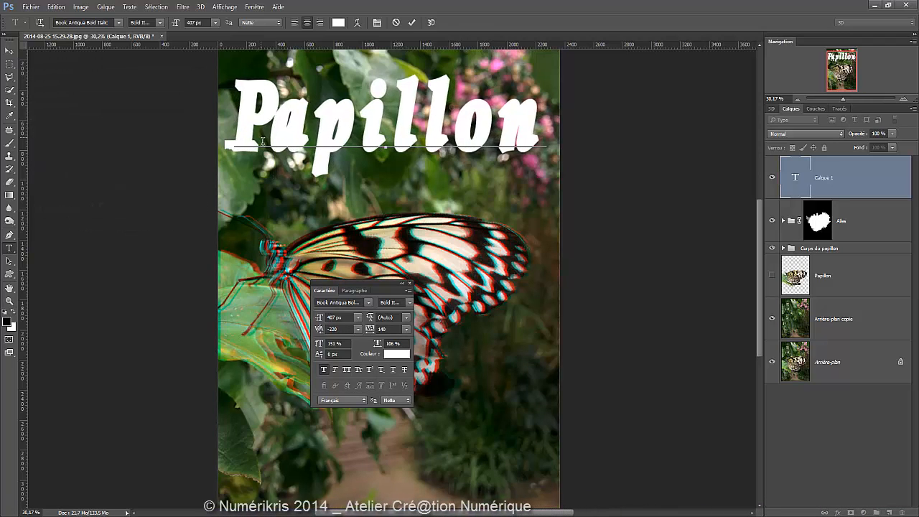
key("Right")
key("alt+Left")
key("alt+Left")
key("alt+Left")
key("alt+Left")
key("alt+Left")
key("alt+Left")
key("alt+Left")
key("alt+Left")
key("alt+Left")
key("alt+Left")
key("alt+Left")
key("Right")
key("alt+Left")
key("alt+Left")
key("alt+Left")
key("alt+Left")
key("alt+Left")
key("alt+Left")
key("alt+Left")
key("alt+Left")
key("alt+Left")
key("Right")
key("alt+Left")
key("alt+Left")
key("alt+Left")
key("alt+Left")
key("alt+Left")
key("alt+Left")
key("alt+Left")
key("alt+Left")
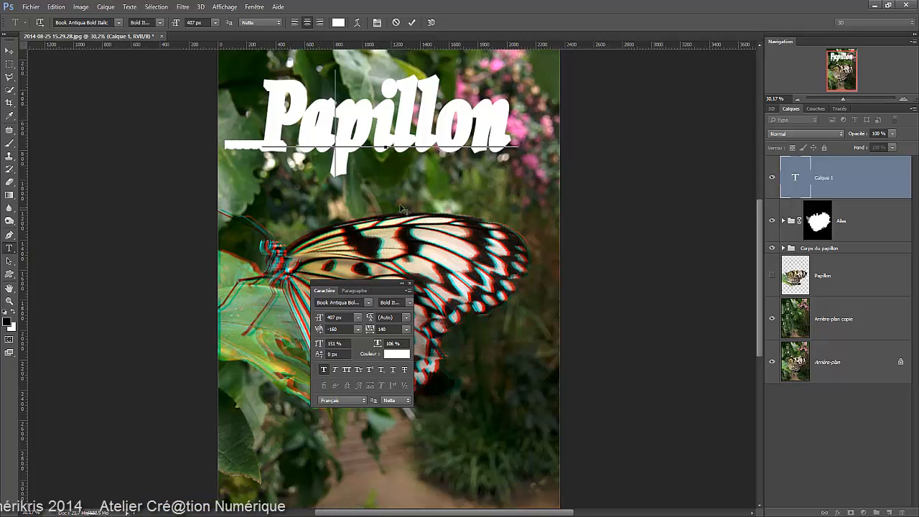
left_click(413, 23)
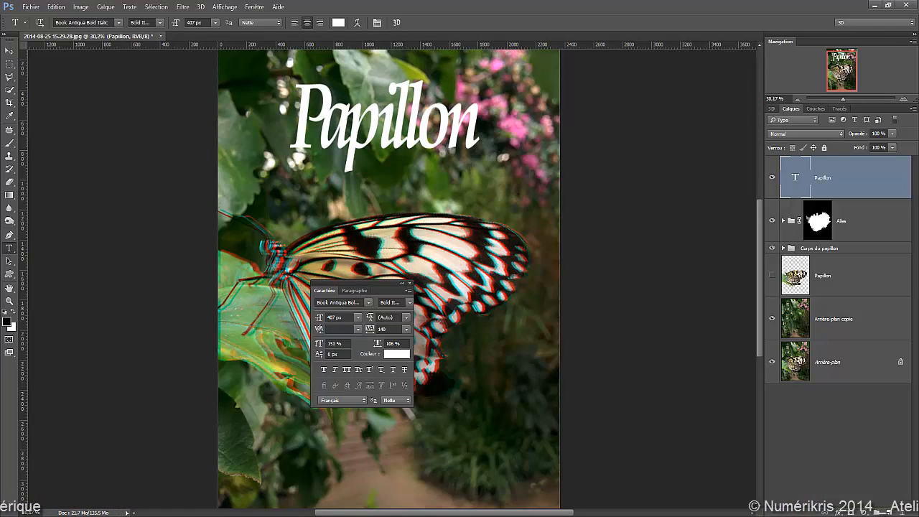
Add the text "Butterfly" as a separate text layer just below Papillon, shifted slightly to its right.
left_click(371, 196)
type("Butterfly")
left_click_drag(517, 184, 269, 184)
left_click_drag(371, 197, 445, 206)
Tighten the kerning between the letters of Butterfly one pair after another and commit the text.
left_click(335, 201)
key("alt+Left")
key("alt+Left")
key("alt+Left")
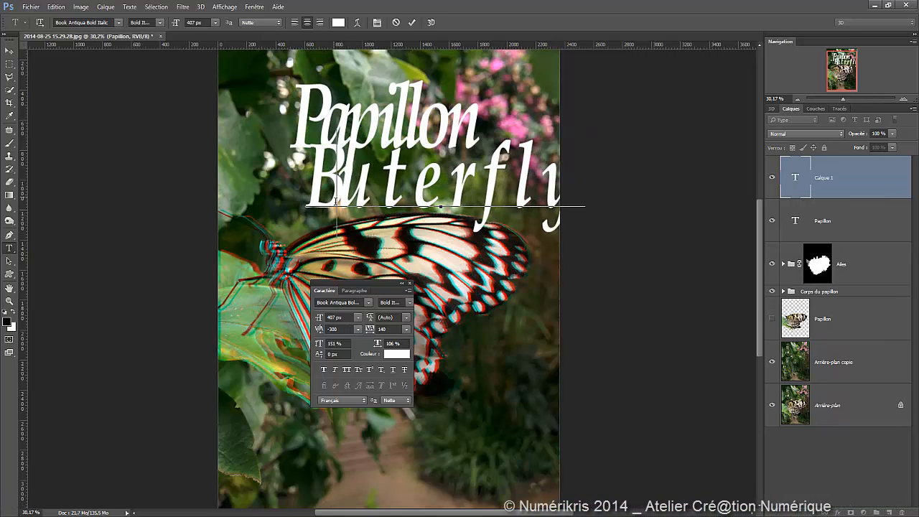
key("Right")
key("Right")
key("Right")
key("Right")
key("alt+Left")
key("alt+Left")
key("alt+Left")
key("alt+Left")
key("alt+Left")
key("alt+Left")
key("alt+Left")
key("alt+Left")
key("alt+Left")
key("Right")
key("alt+Left")
key("alt+Left")
key("alt+Left")
key("alt+Left")
key("alt+Left")
key("Right")
key("alt+Left")
key("alt+Left")
key("alt+Left")
key("alt+Left")
key("alt+Left")
key("alt+Left")
key("Right")
key("alt+Left")
key("alt+Left")
key("alt+Left")
key("alt+Left")
key("alt+Left")
key("alt+Left")
key("alt+Left")
key("alt+Left")
key("alt+Left")
key("alt+Left")
key("alt+Left")
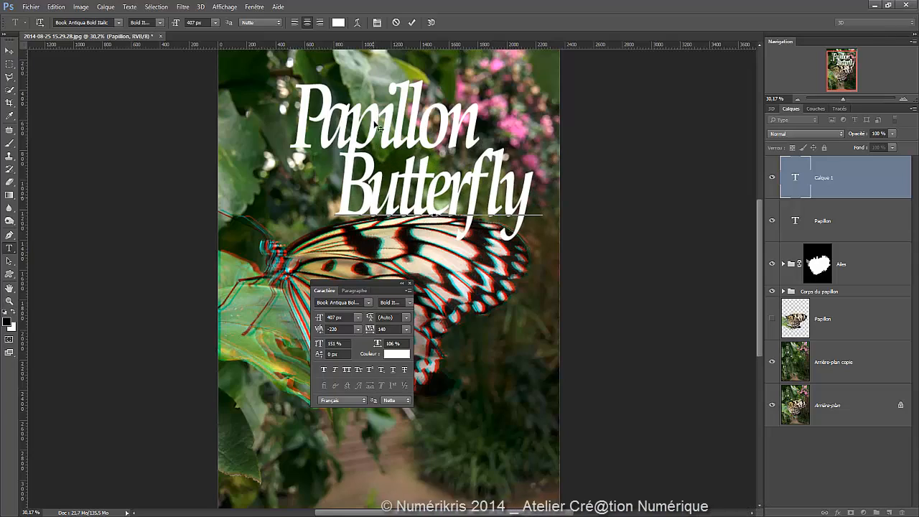
left_click(412, 23)
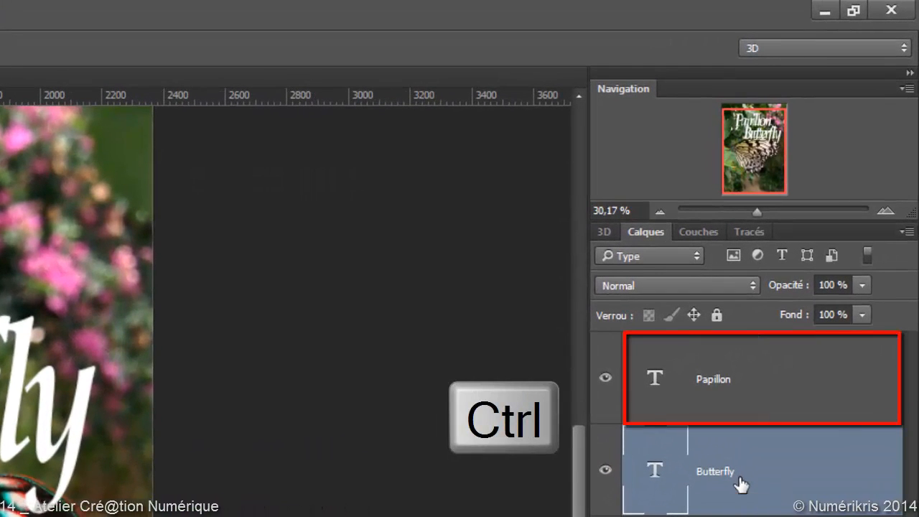
Merge the Papillon and Butterfly text layers and give the merged title a 9 px black outside stroke.
left_click(751, 405, "ctrl")
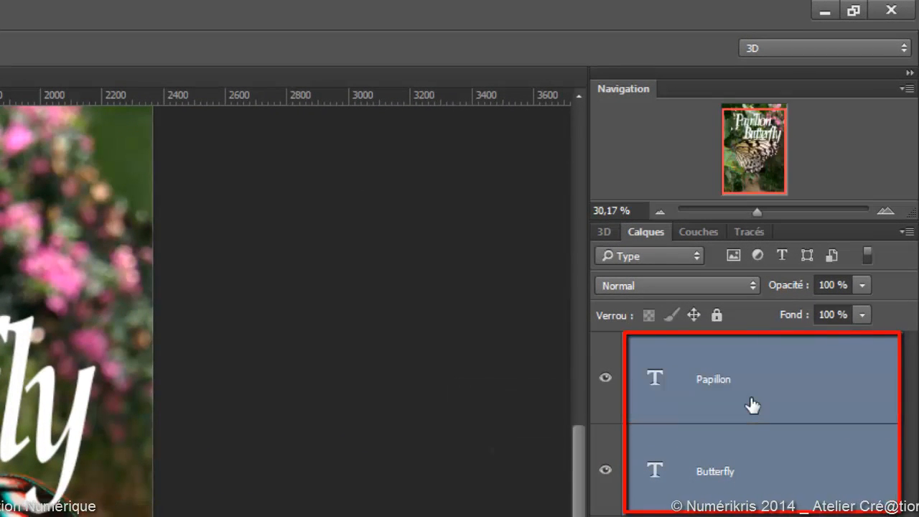
key("ctrl+e")
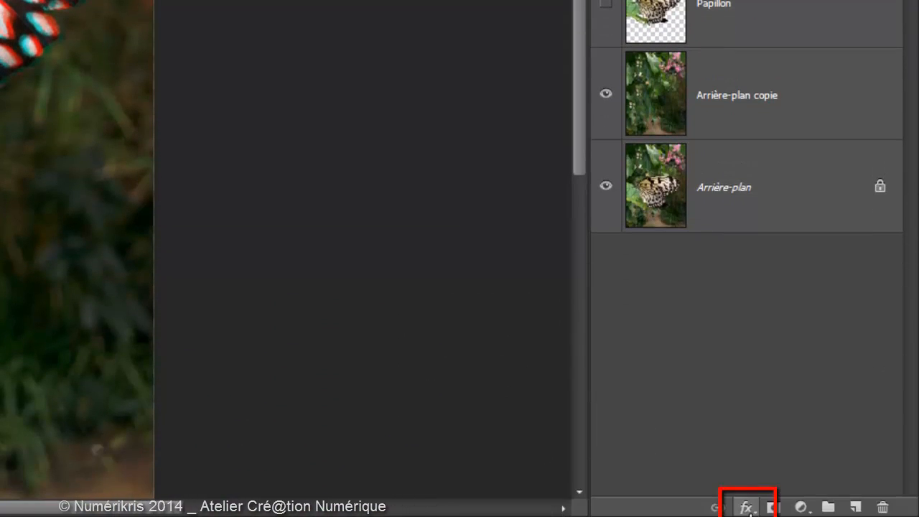
left_click(747, 508)
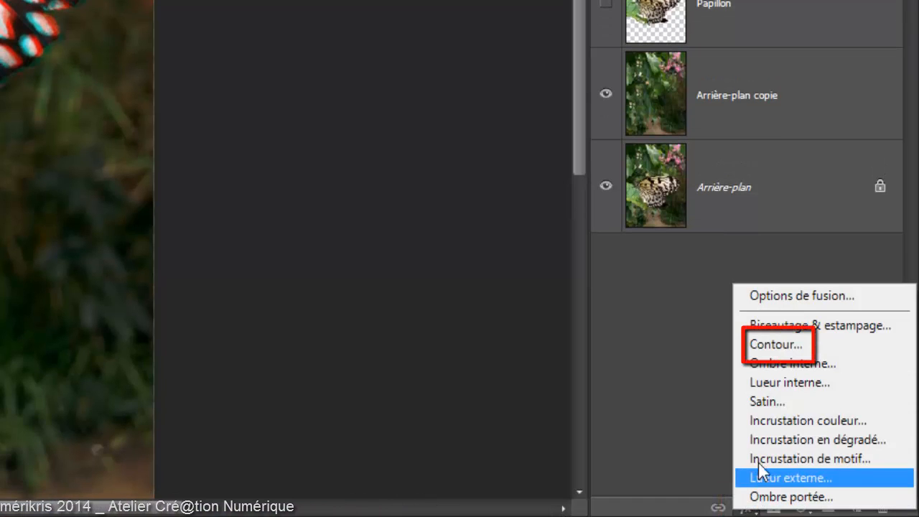
left_click(759, 340)
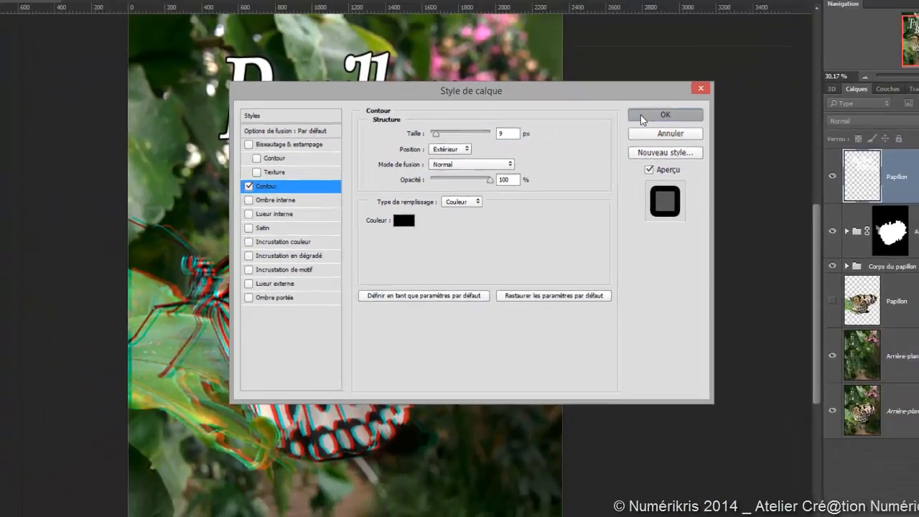
left_click(744, 70)
Rasterize the layer style of the merged title so the stroke becomes part of its pixels.
left_click(105, 6)
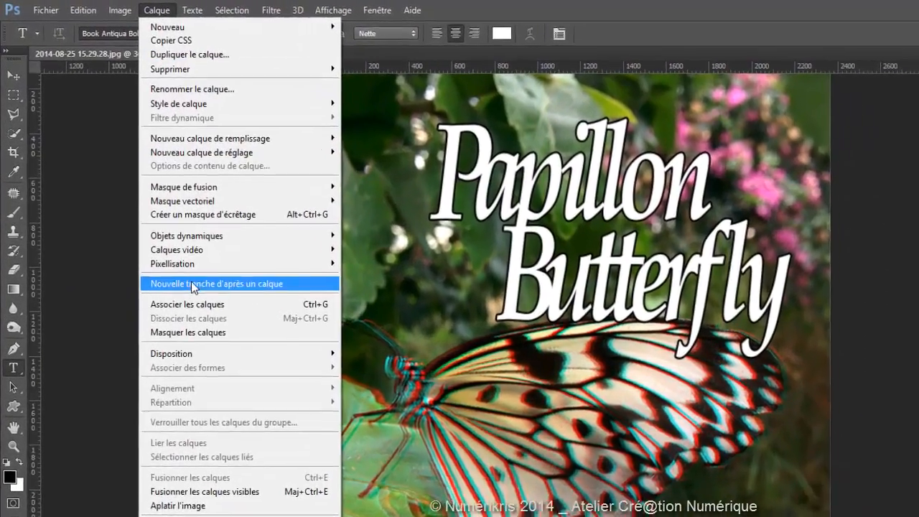
mouse_move(126, 187)
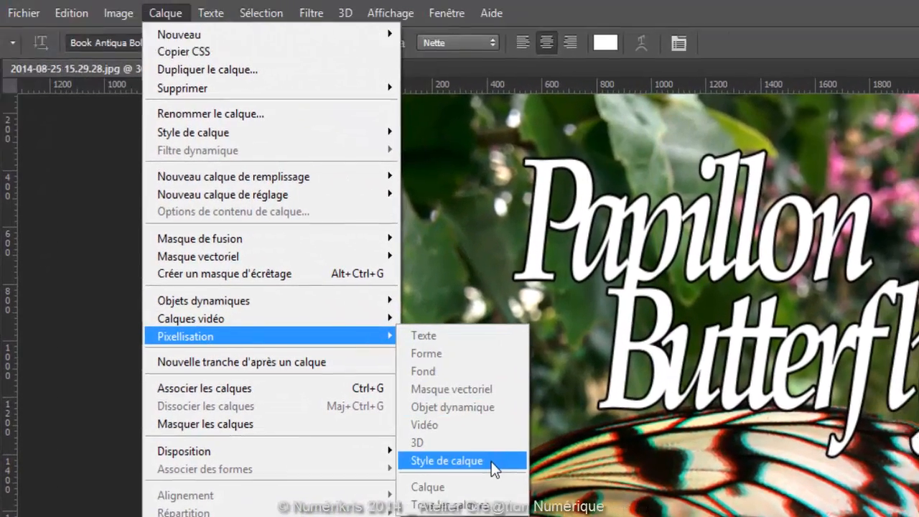
left_click(491, 461)
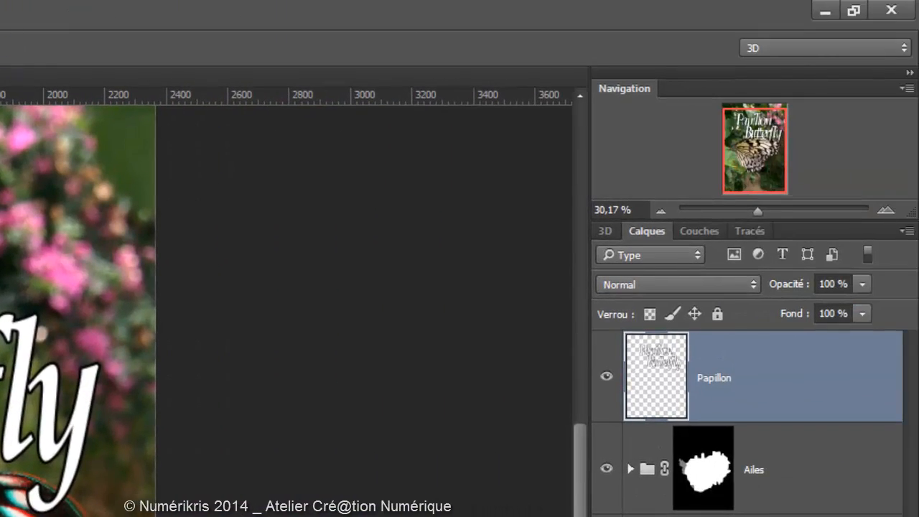
Duplicate the Papillon title layer and fill the original's lettering with black using a selection of its pixels.
key("ctrl+j")
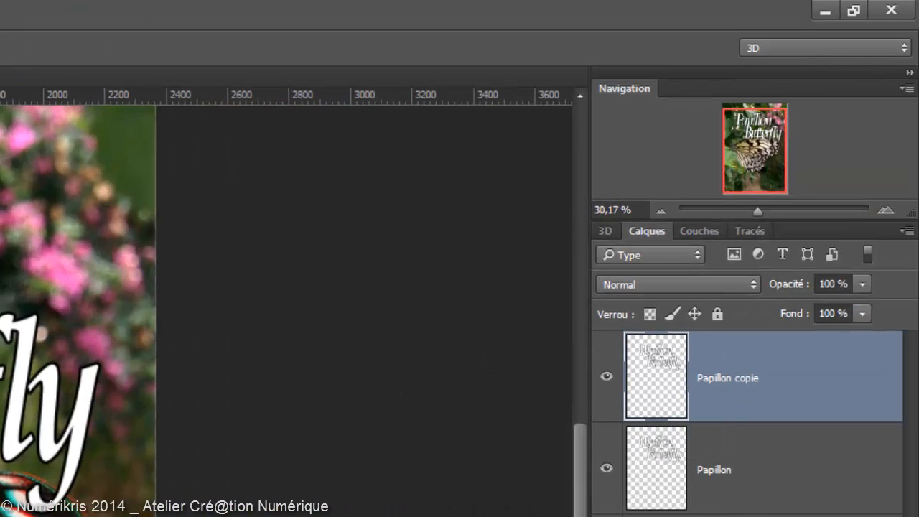
left_click(797, 485)
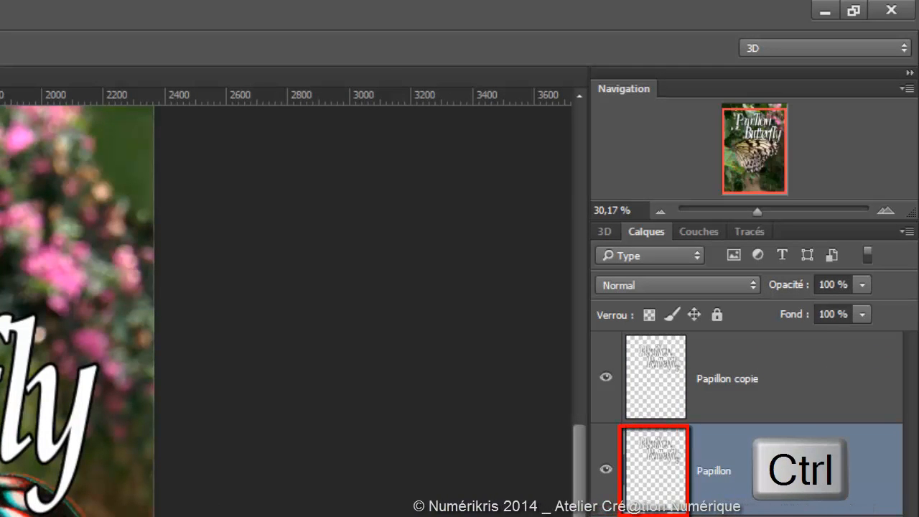
left_click(661, 466, "ctrl")
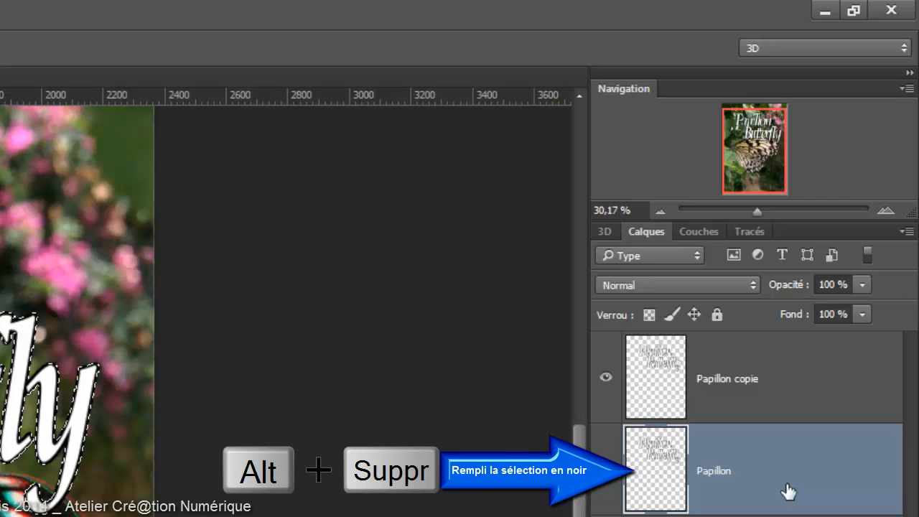
key("alt+Delete")
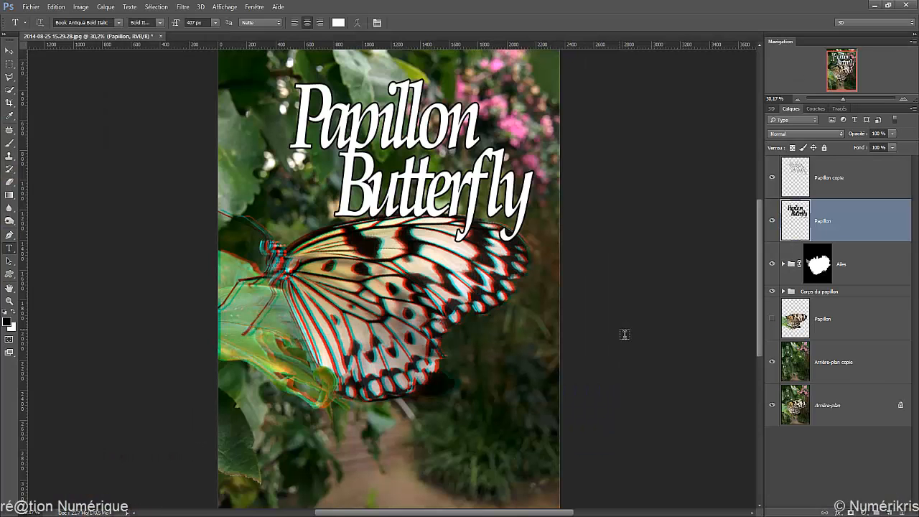
Offset the black title layer slightly down and right behind the white one as a thick shadow, with snapping turned off.
key("v")
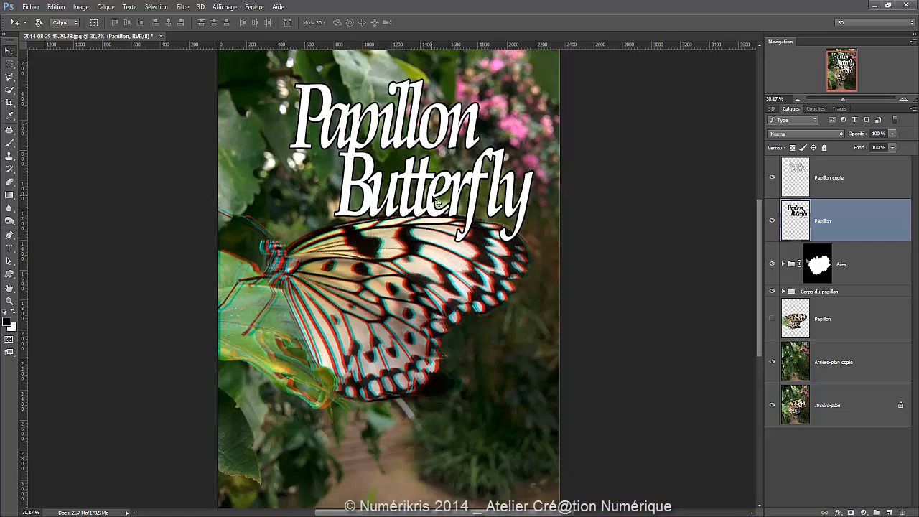
left_click_drag(433, 197, 436, 203)
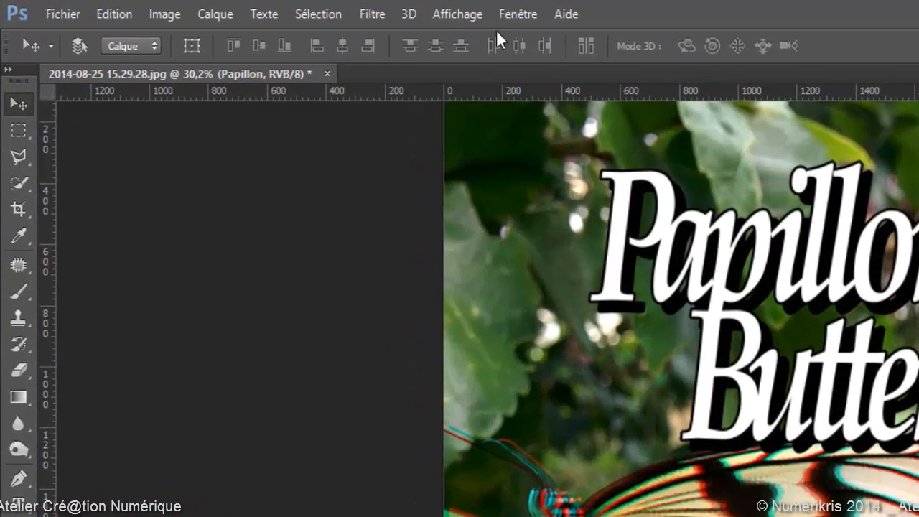
left_click(418, 14)
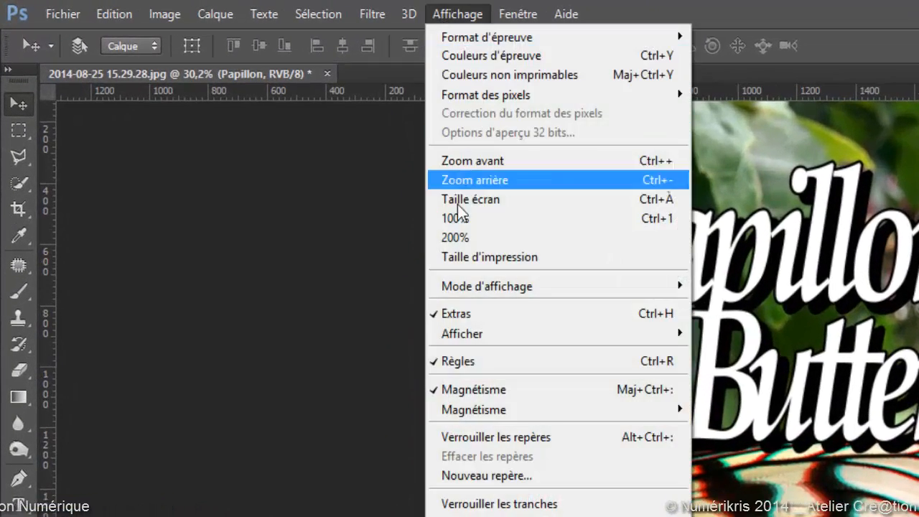
left_click(447, 388)
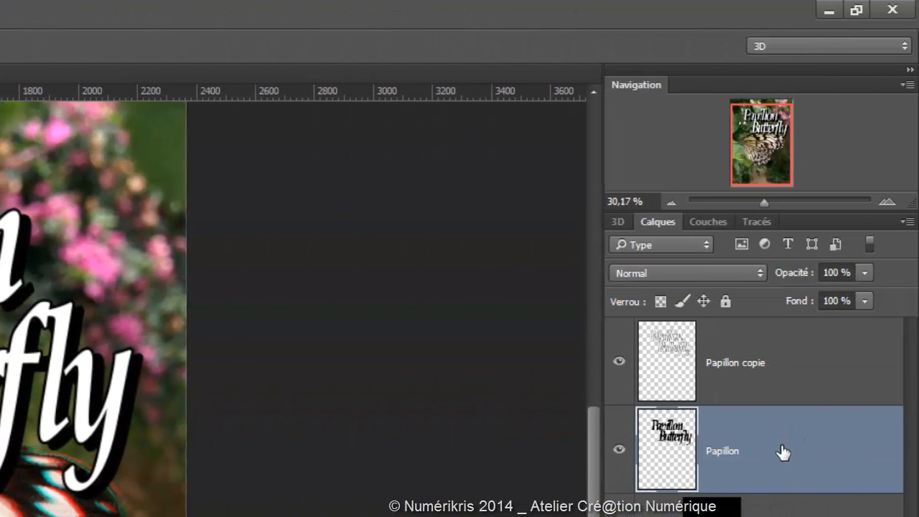
Merge the white title copy and its black shadow layer into one layer.
key("ctrl")
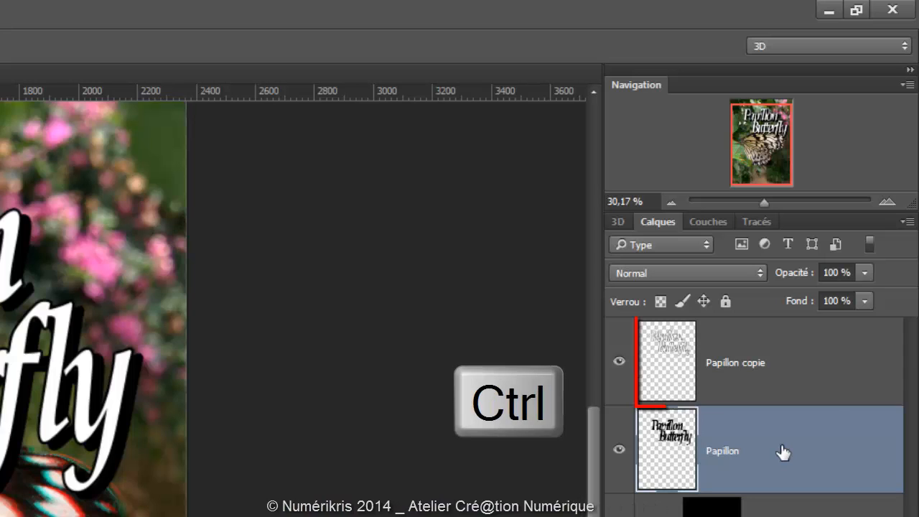
left_click(793, 388, "ctrl")
key("ctrl+e")
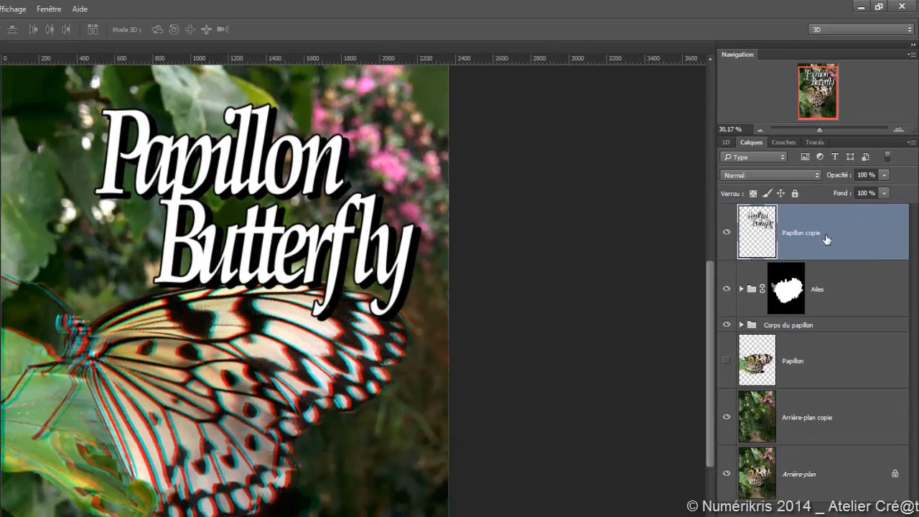
Skew the merged title vertically by -11.25° with a free transform so both lines slant upward to the right.
key("ctrl+t")
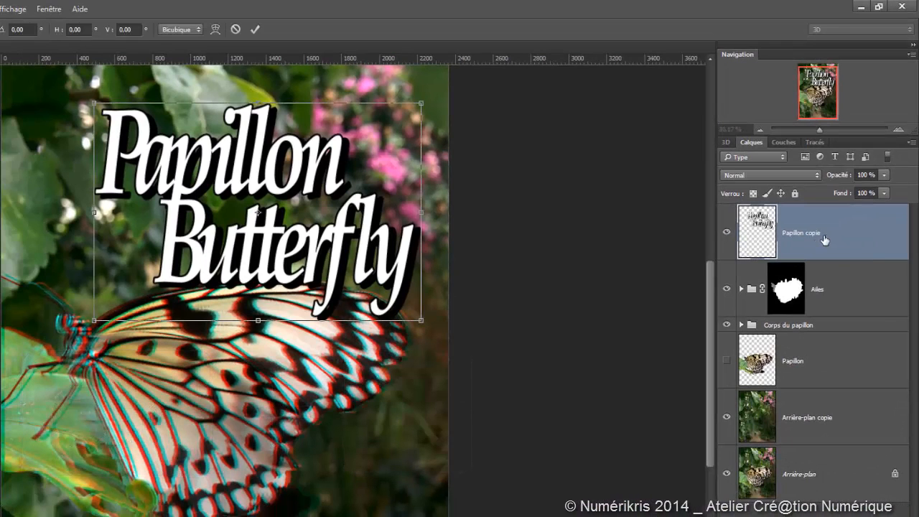
key("ctrl+shift+alt+t")
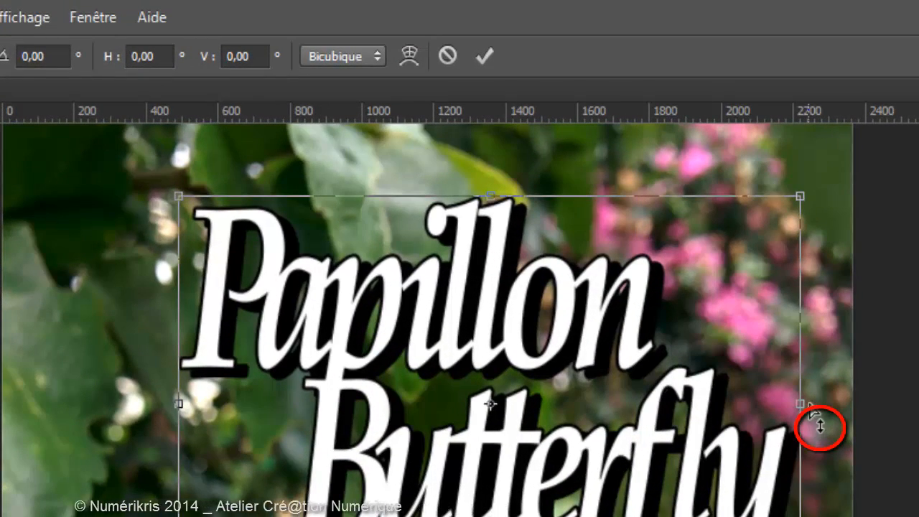
left_click_drag(811, 415, 801, 290)
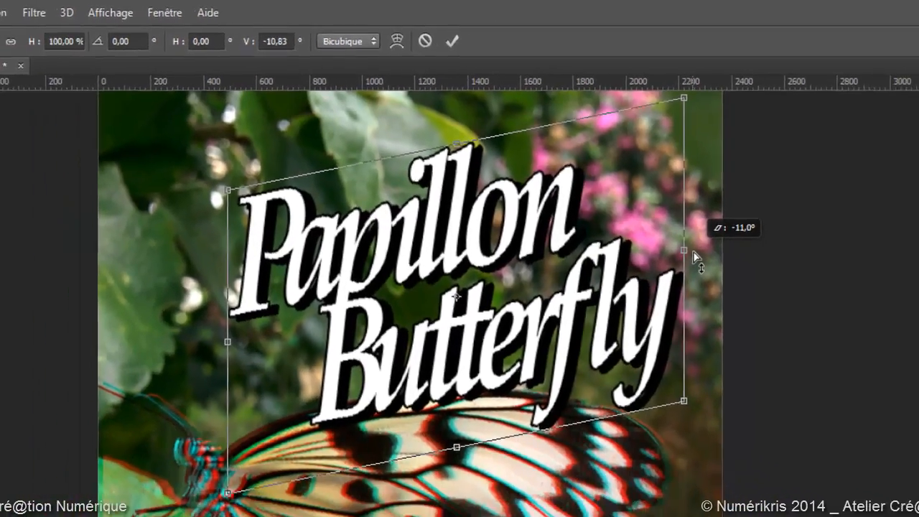
left_click_drag(693, 253, 693, 259)
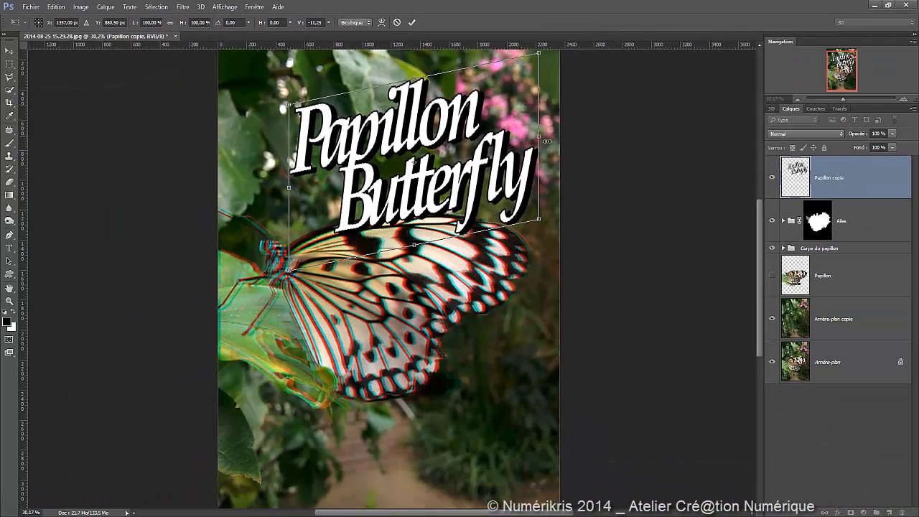
Move the slanted title into the photo's upper-left area, above the butterfly's wing, and apply the transform.
left_click_drag(412, 160, 365, 148)
scroll(438, 147, "up", 3)
scroll(436, 148, "down", 5)
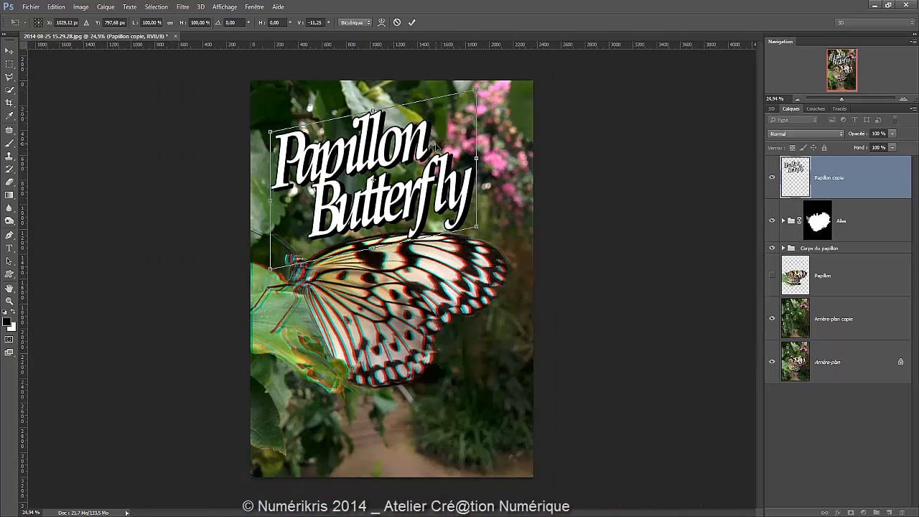
left_click_drag(427, 155, 417, 136)
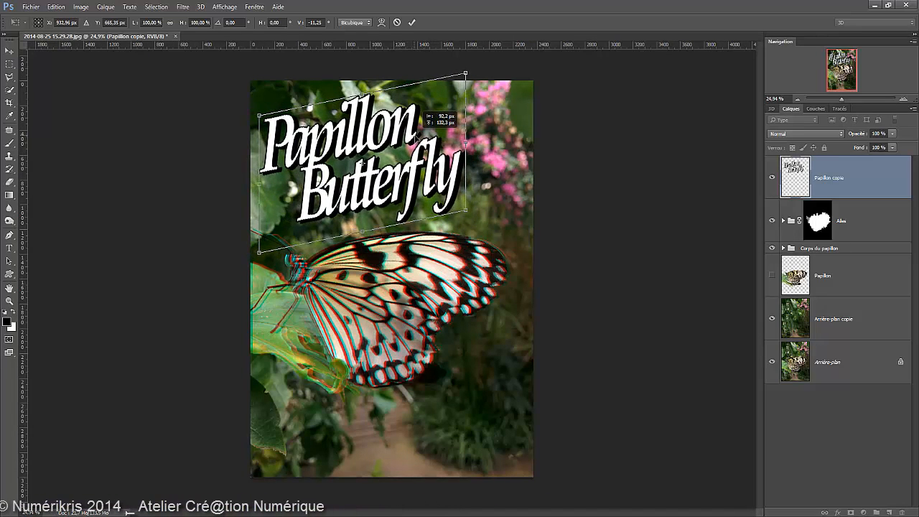
key("Return")
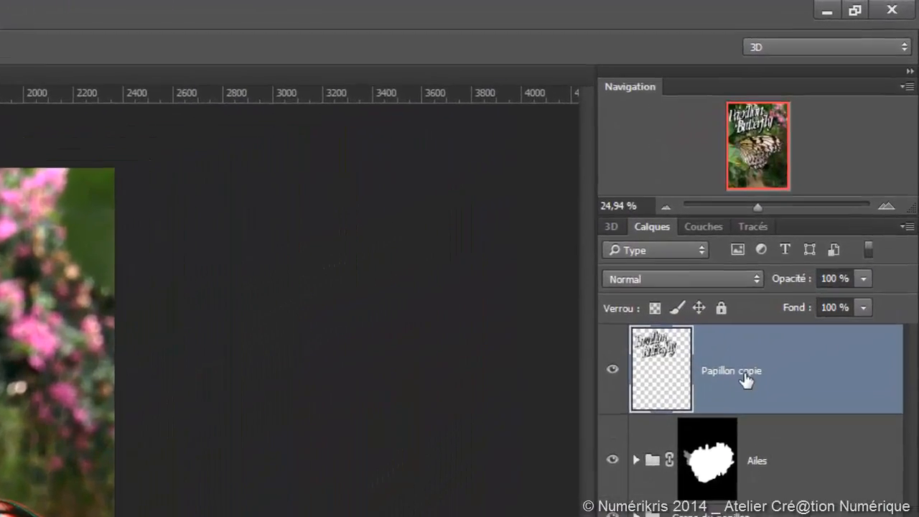
Rename the merged title layer Texte and duplicate it twice.
double_click(780, 303)
type("Te")
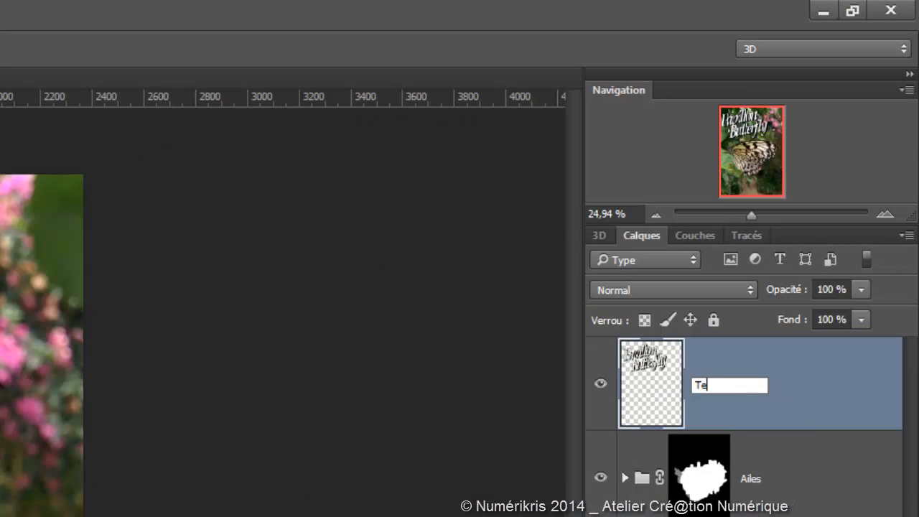
type("xte")
key("Return")
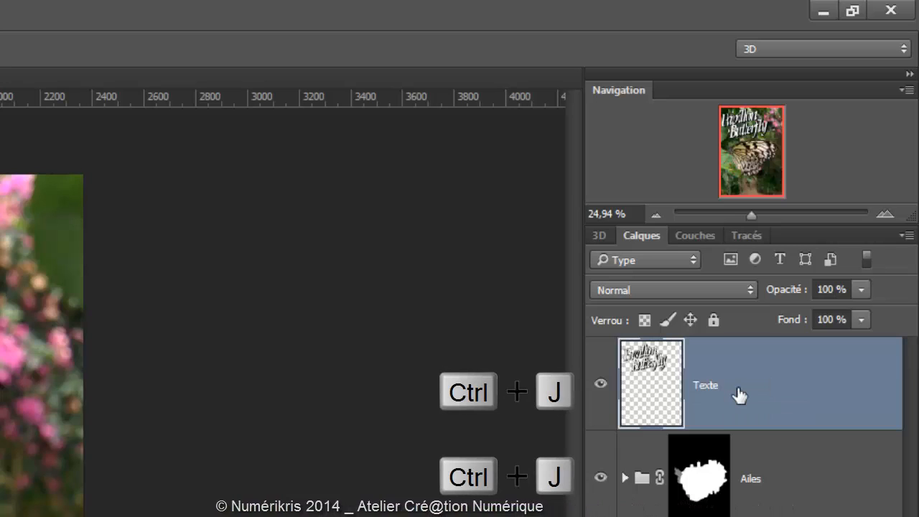
key("ctrl+j")
key("ctrl+j")
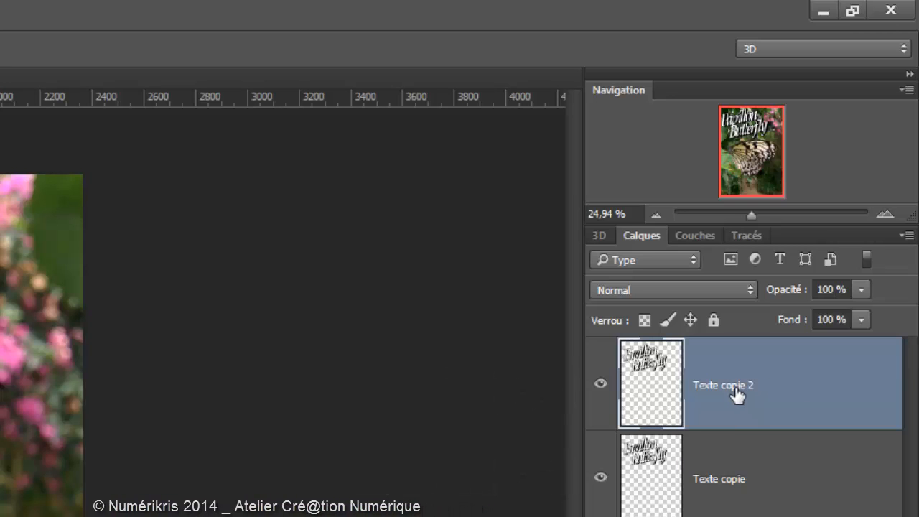
Rename the lower copy of the Texte layer Rouge and the upper copy Bleu.
left_click(735, 478)
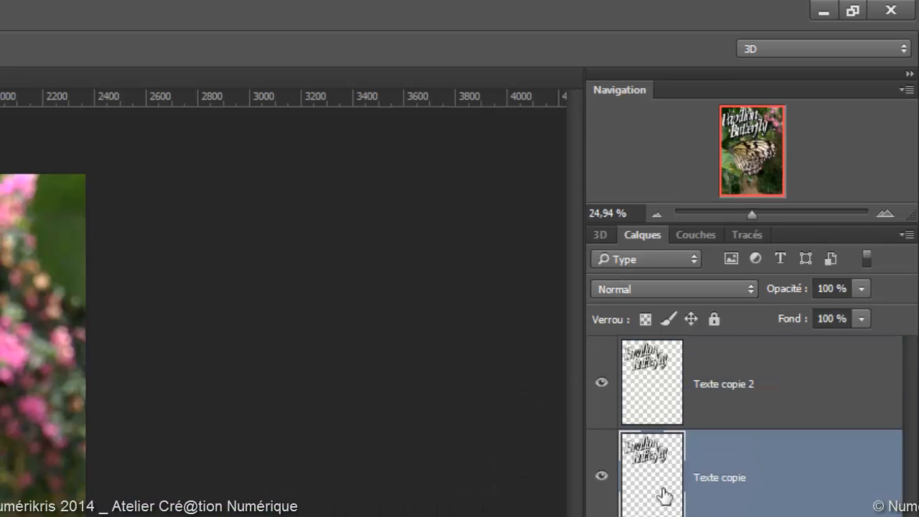
double_click(743, 480)
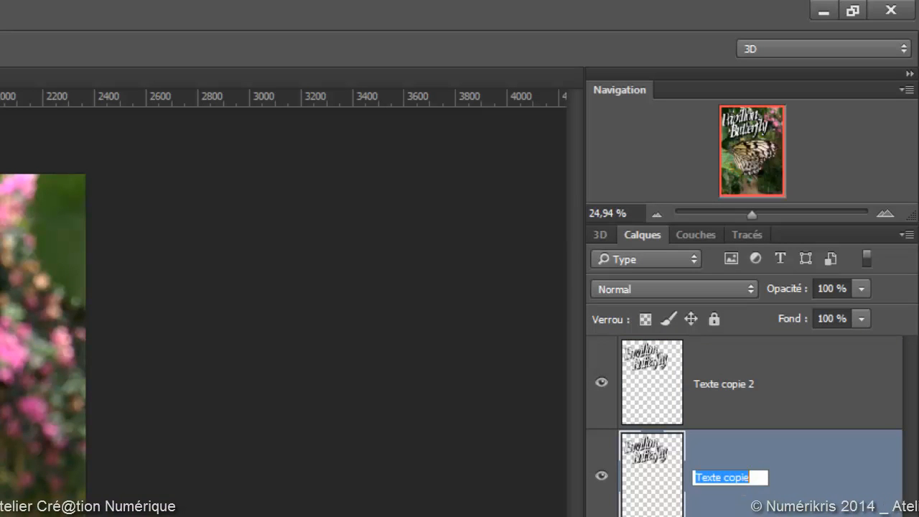
type("R")
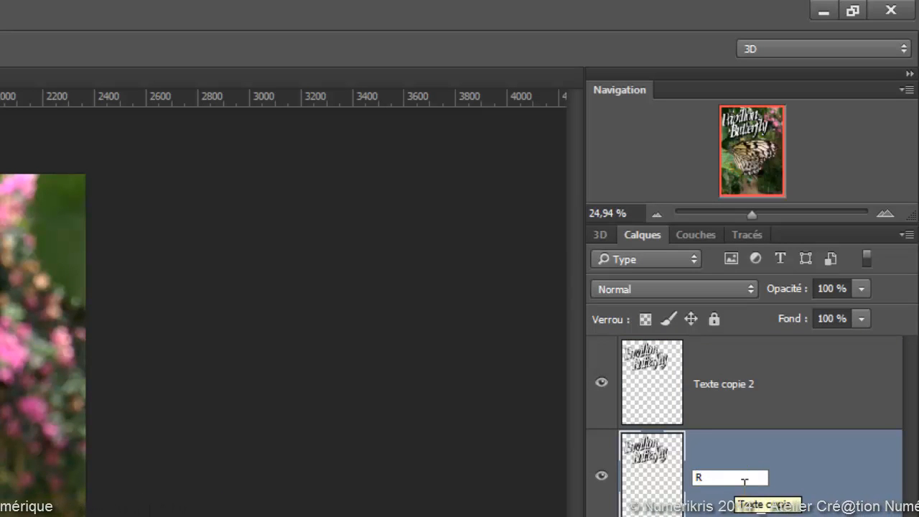
type("ouge")
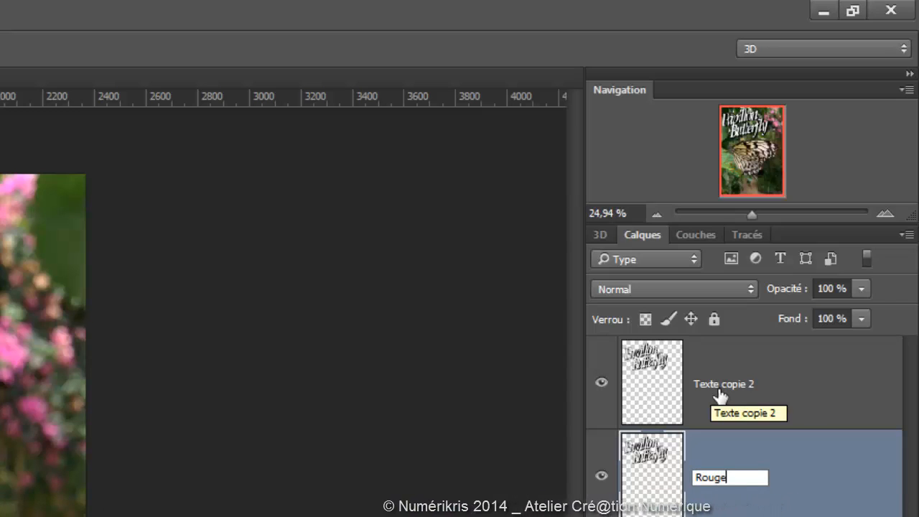
double_click(720, 385)
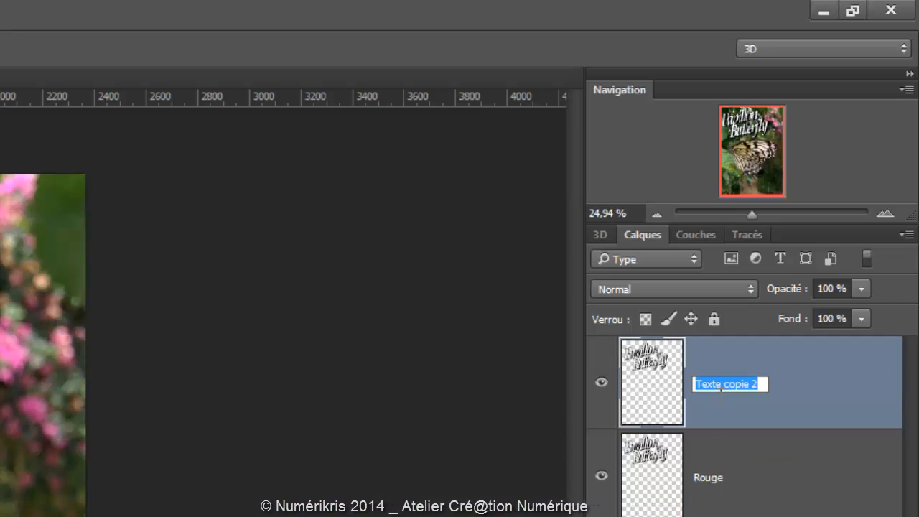
type("Bleu")
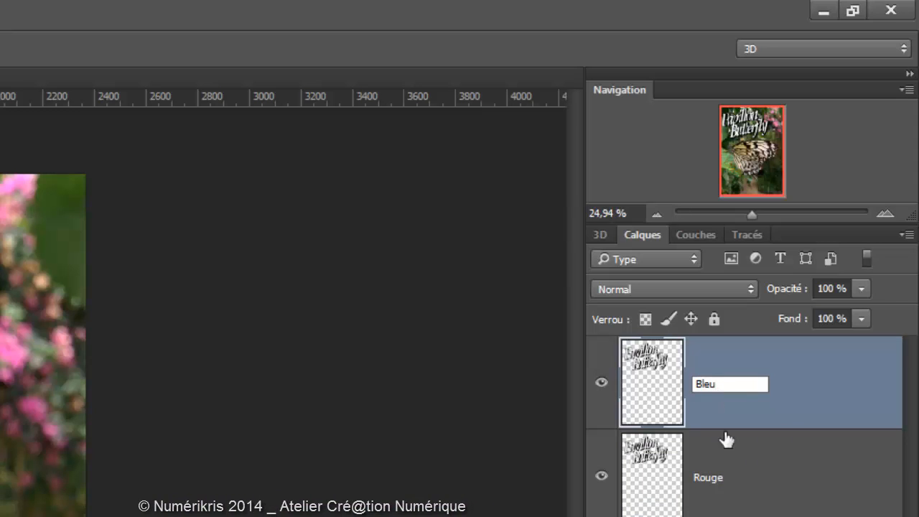
key("Return")
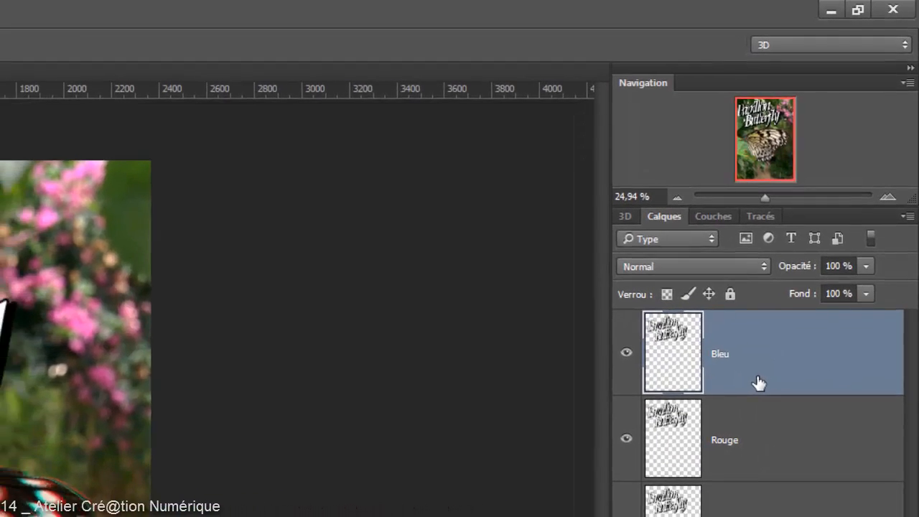
Turn off the R channel in the Bleu layer's advanced blending options.
double_click(744, 415)
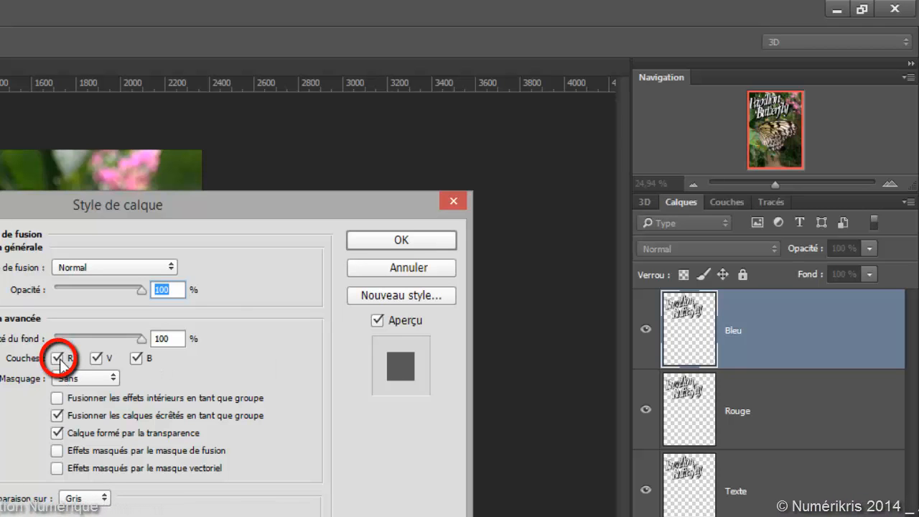
left_click(56, 358)
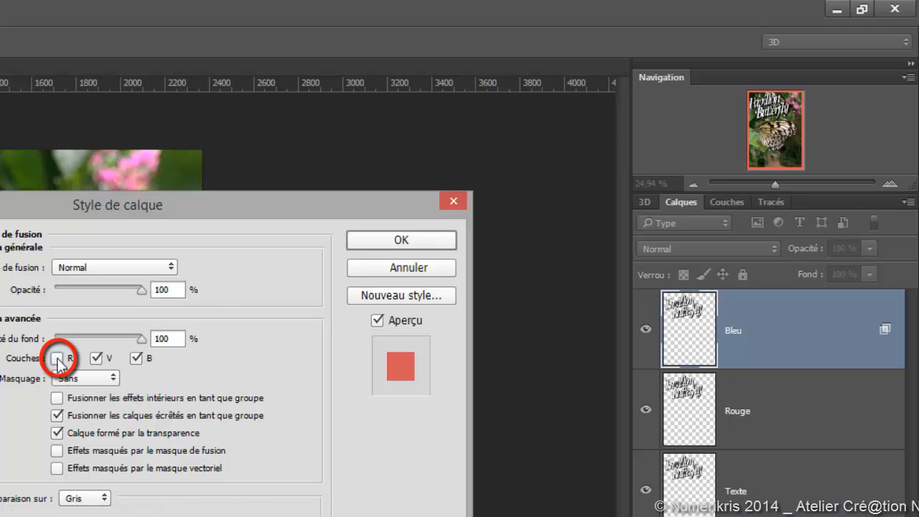
left_click(413, 239)
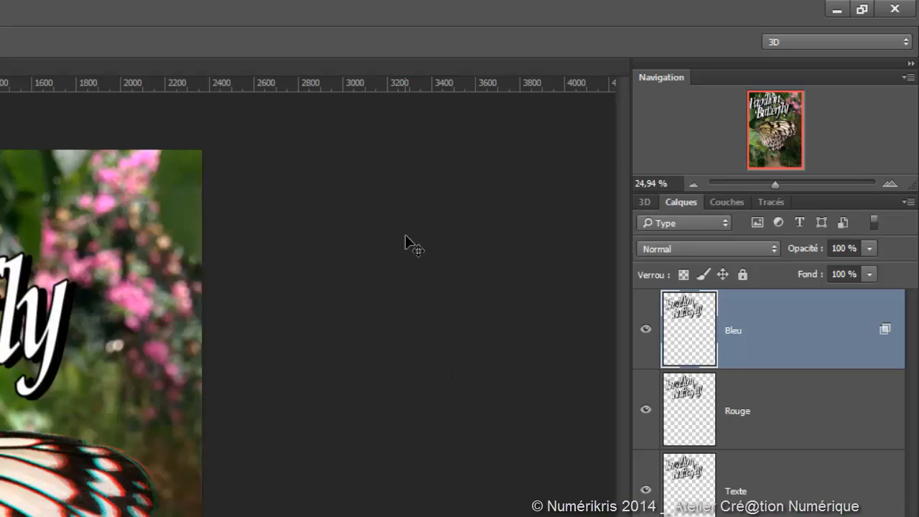
Turn off the V and B channels in the Rouge layer's advanced blending options, keeping only R.
left_click(801, 437)
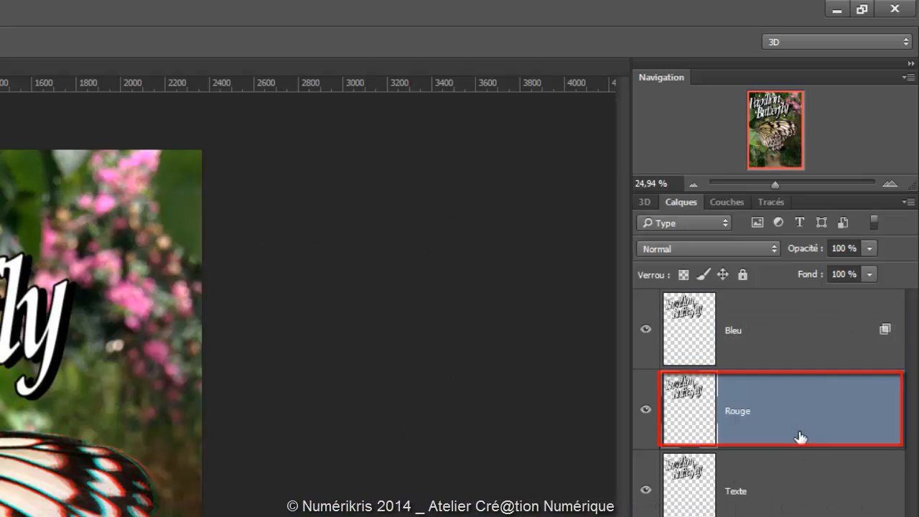
double_click(802, 437)
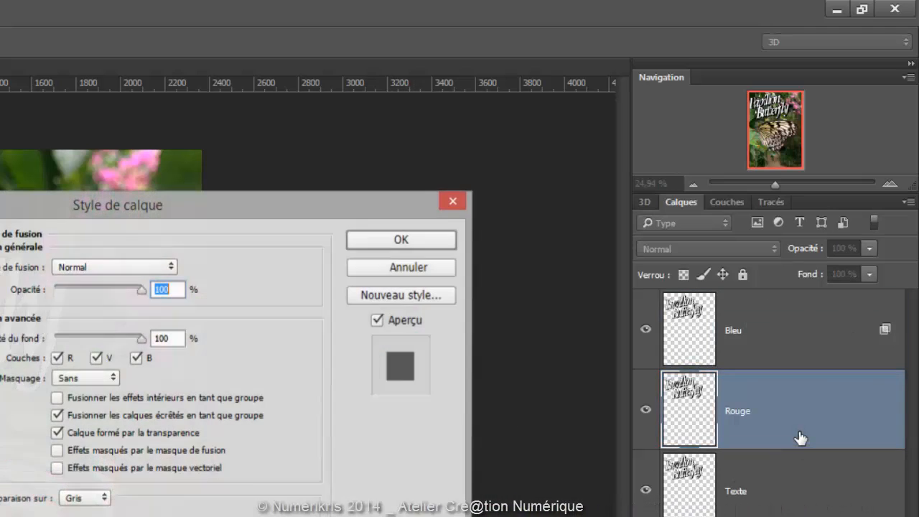
left_click(95, 358)
left_click(136, 358)
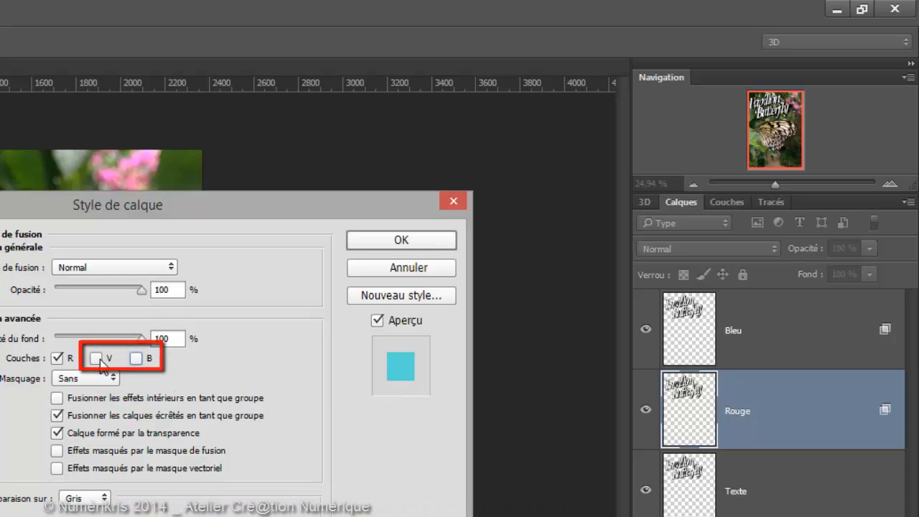
left_click(369, 237)
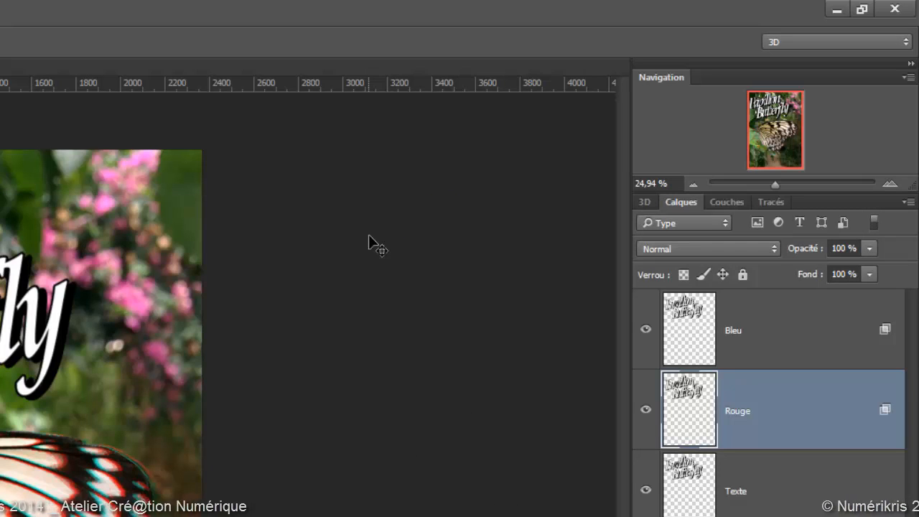
Hide the Texte layer and shift the Rouge title layer to the right by two large nudges.
left_click(649, 494)
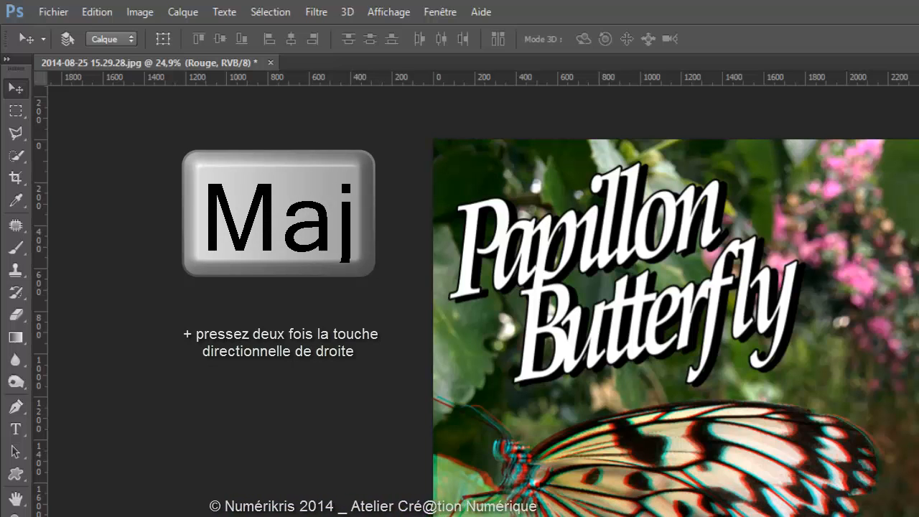
key("shift+Right")
key("shift+Right")
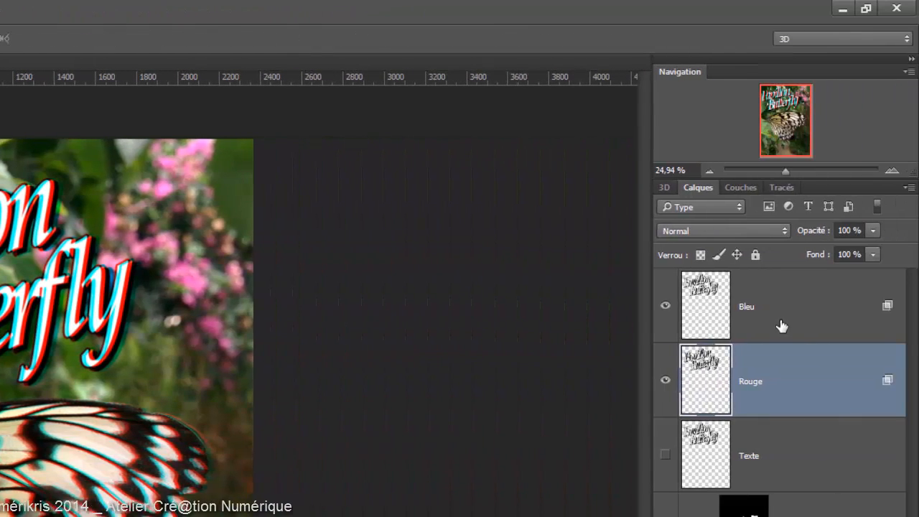
Shift the Bleu title layer to the left by two large nudges to widen the colour offset.
left_click(781, 325)
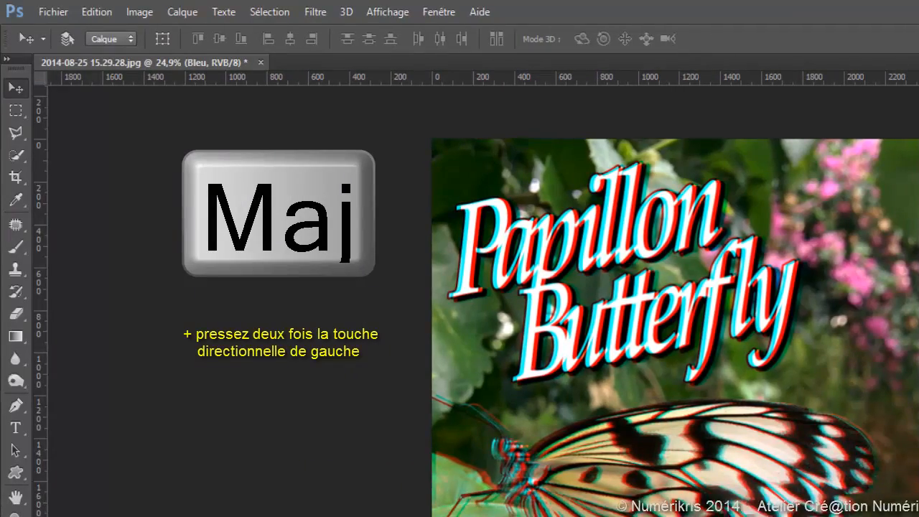
key("shift+Left")
key("shift+Left")
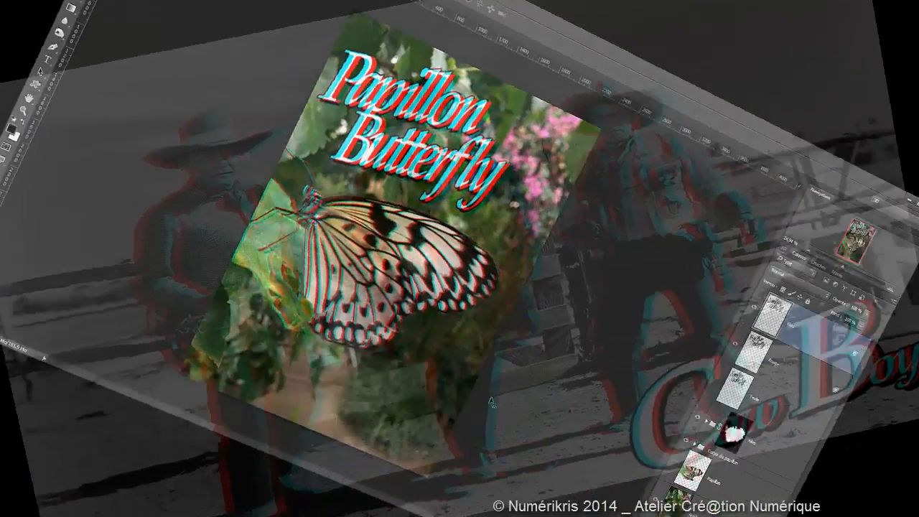